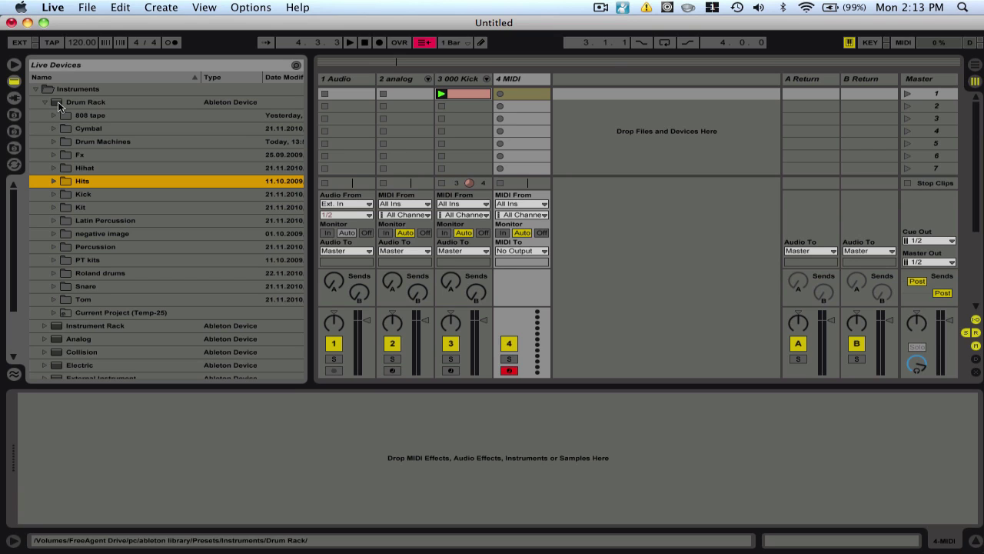
Step: Show the 000 Kick Drum Rack and step through the kick1, kick2, snare1 and snare2 pads, returning to kick1
left_click(459, 80)
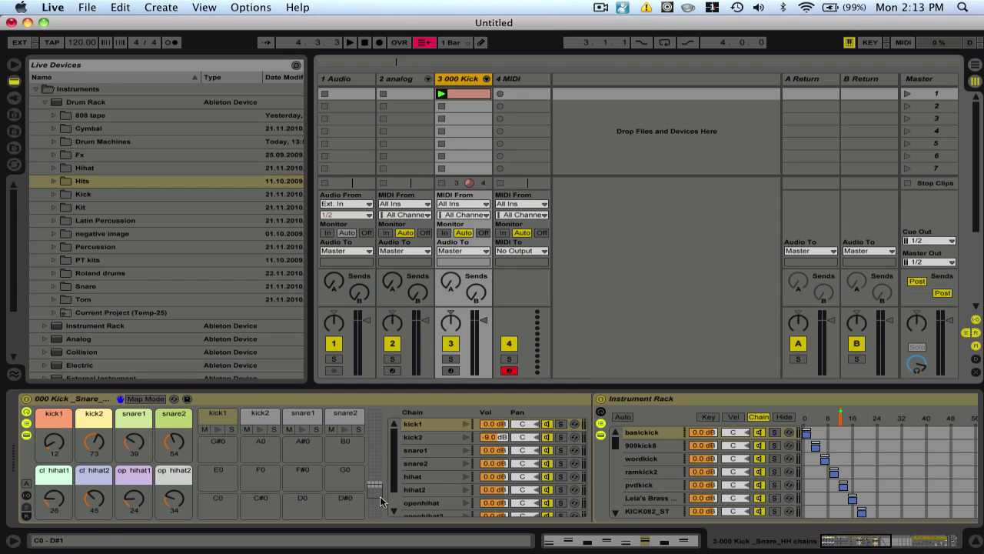
scroll(212, 505, "up", 3)
left_click(455, 451)
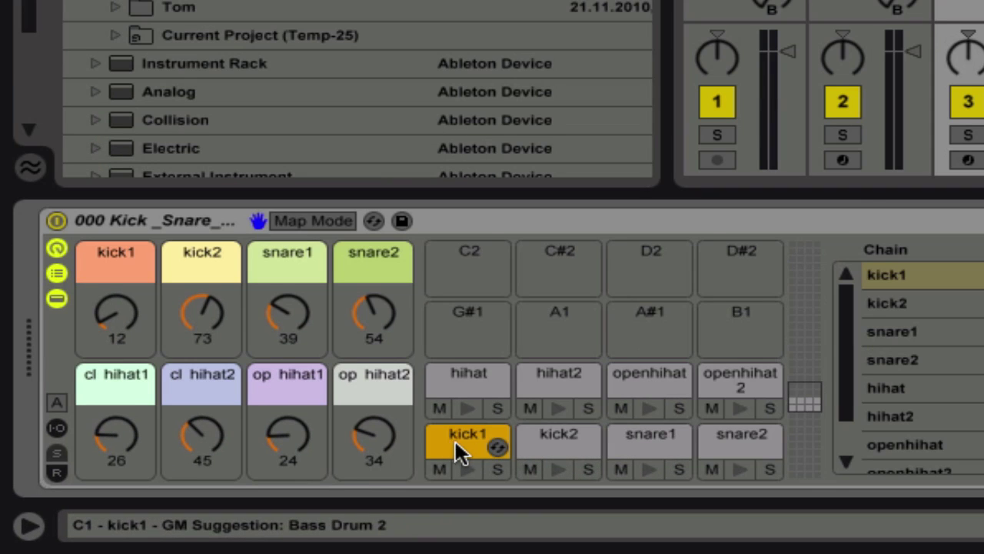
left_click(563, 453)
left_click(648, 452)
left_click(725, 451)
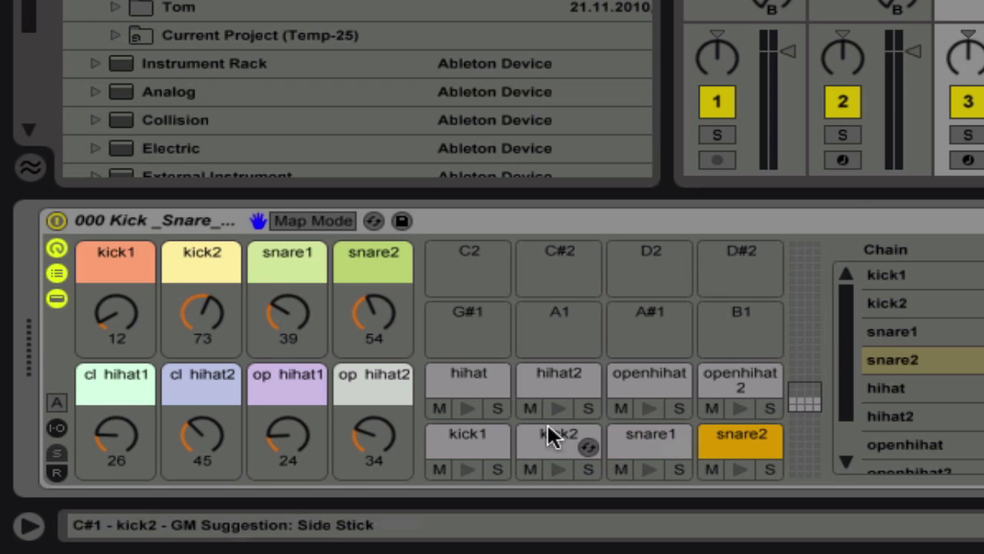
left_click(466, 439)
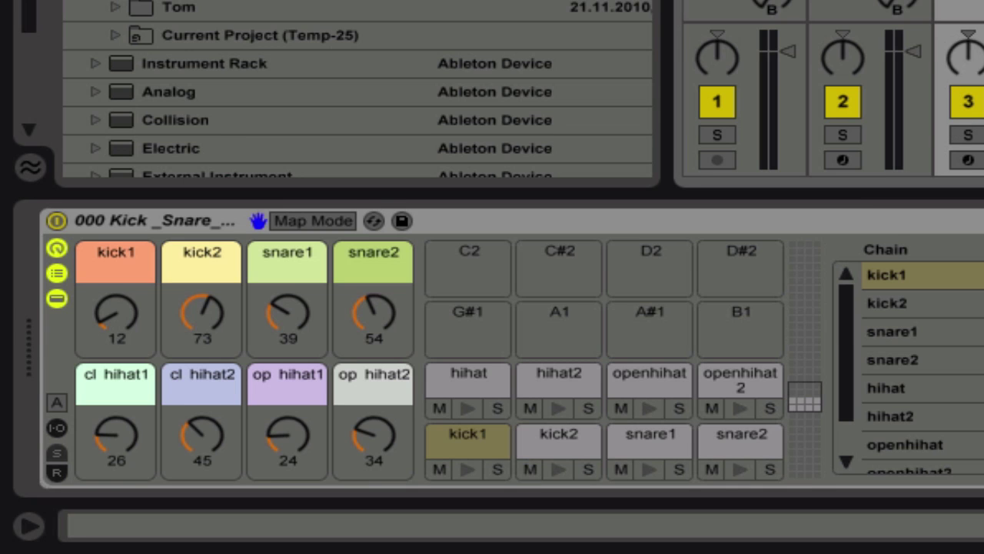
Step: Play the drum clip with the 000 Kick track lowered to -17.7 dB
key("shift+Tab")
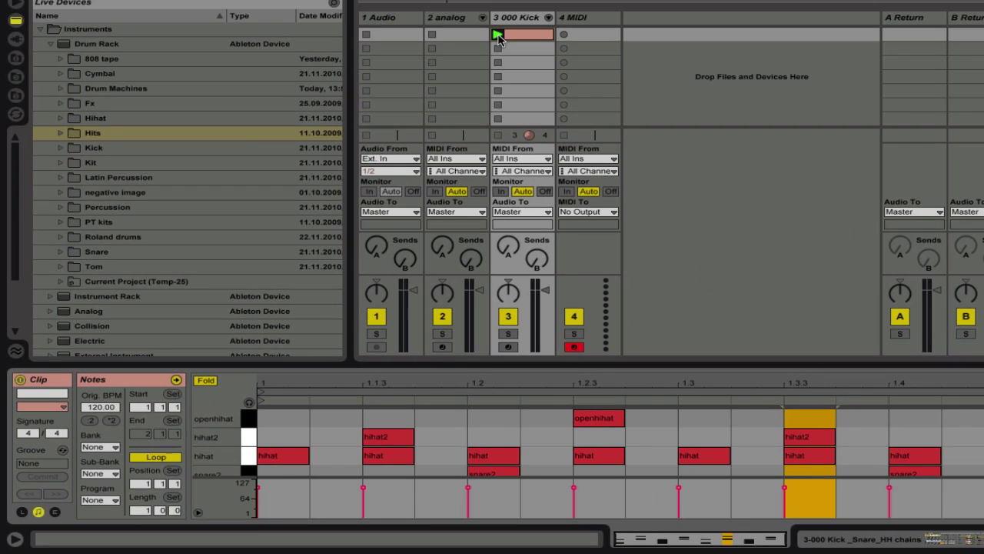
left_click(496, 33)
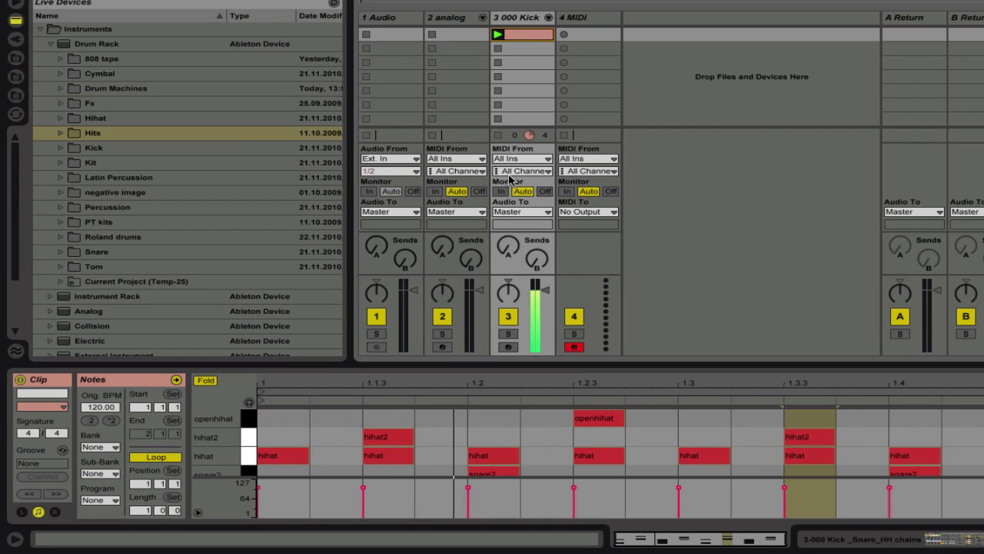
left_click_drag(550, 293, 550, 325)
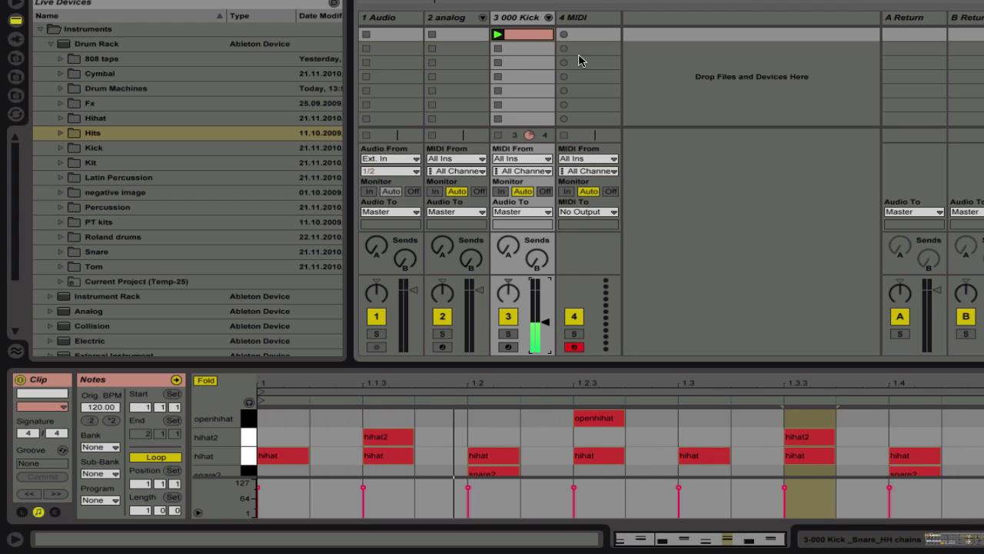
Step: Unfold the Drum Rack chains as mixer tracks and solo the kick1 chain
left_click(549, 18)
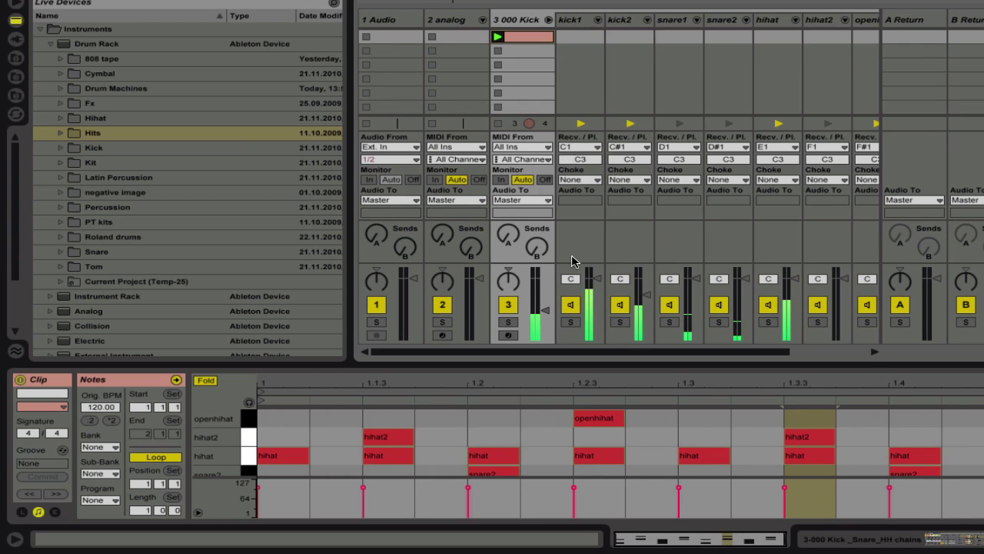
left_click(569, 323)
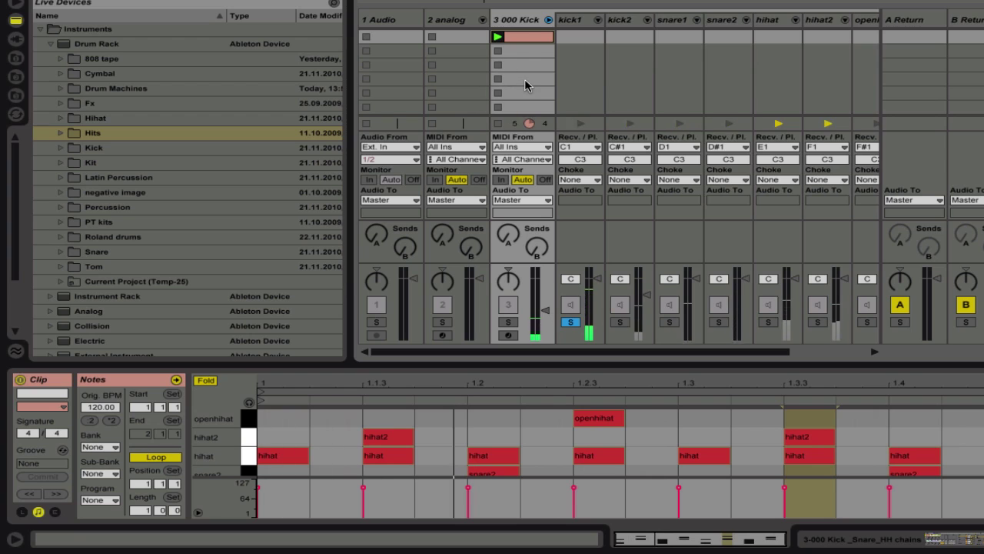
key("Delete")
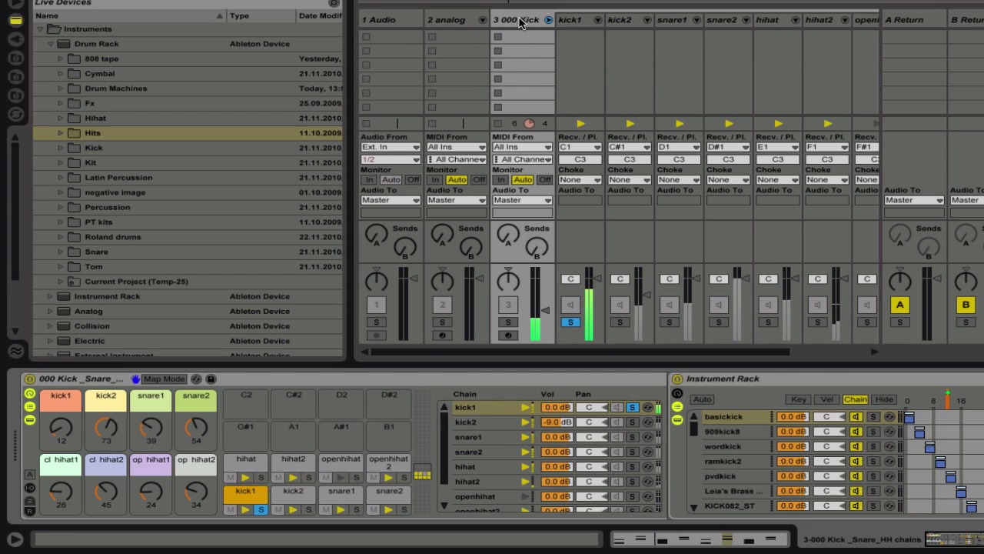
Step: Bring the rack devices back into view and raise the kick1 macro to 37
left_click(521, 20)
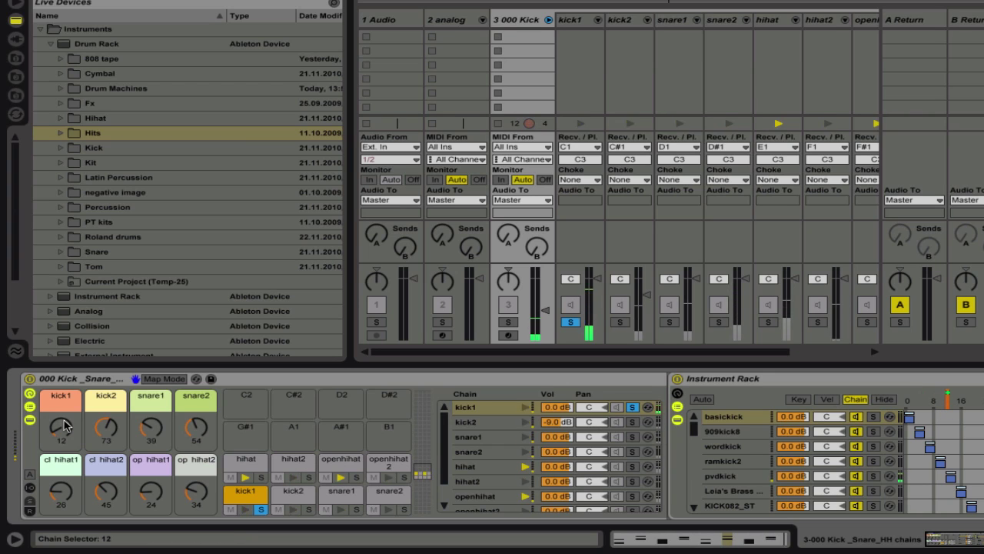
scroll(65, 425, "up", 5)
scroll(65, 426, "up", 9)
scroll(64, 425, "up", 20)
scroll(63, 425, "up", 2)
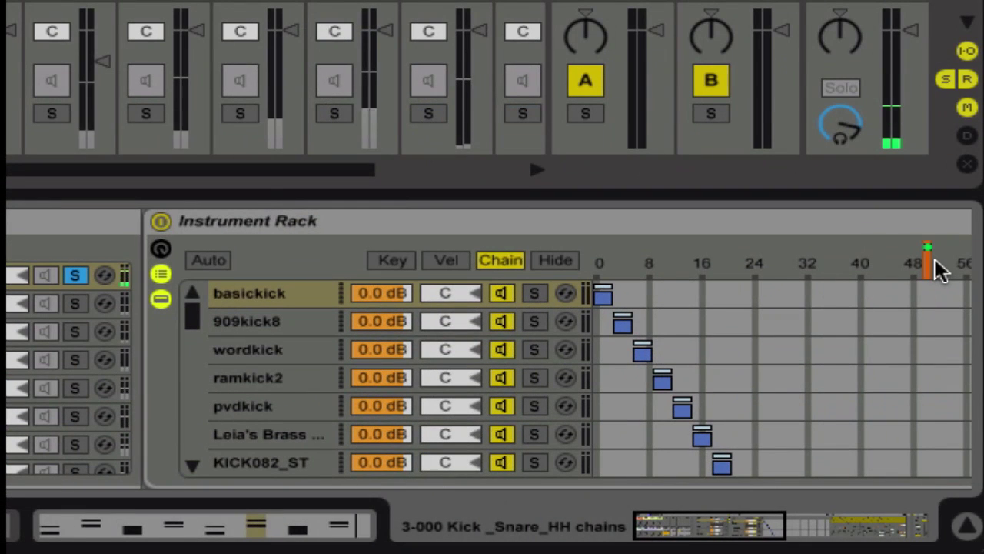
Step: Nudge the Instrument Rack chain selector right and back, then solo kick2 instead of kick1
left_click(933, 264)
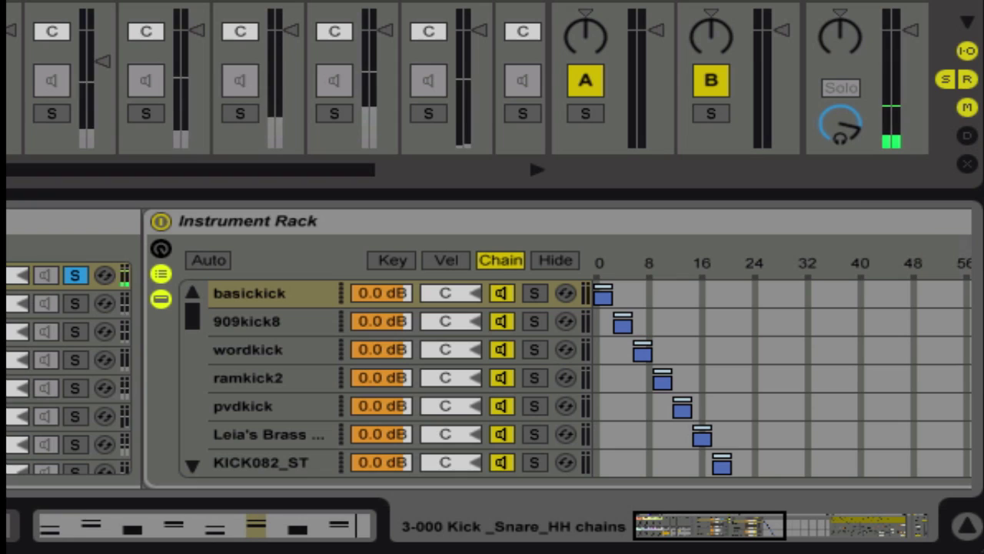
left_click_drag(933, 264, 842, 264)
left_click(50, 114)
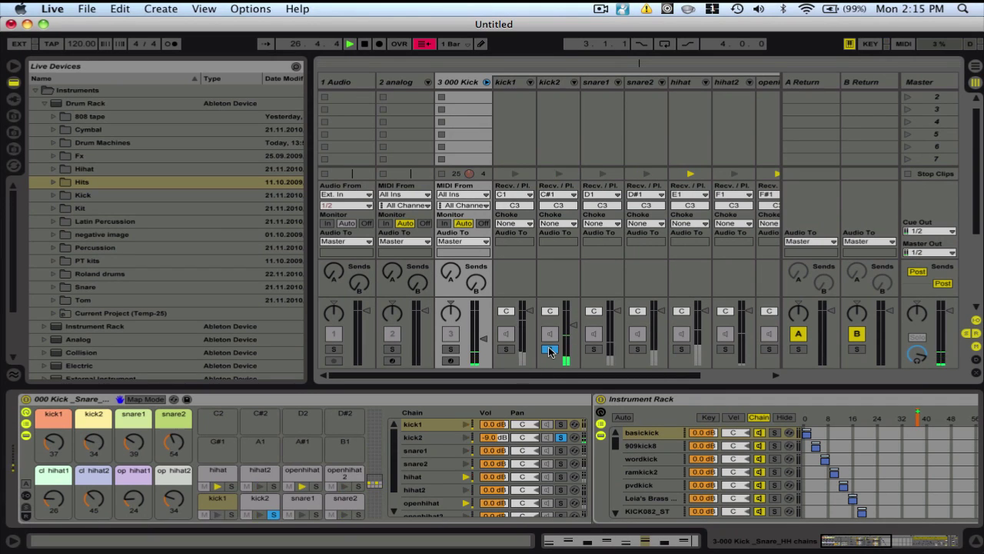
Step: Move the solo from kick2 to snare1, inspect the snare1 pad's chains, then clear all solos
left_click(549, 349)
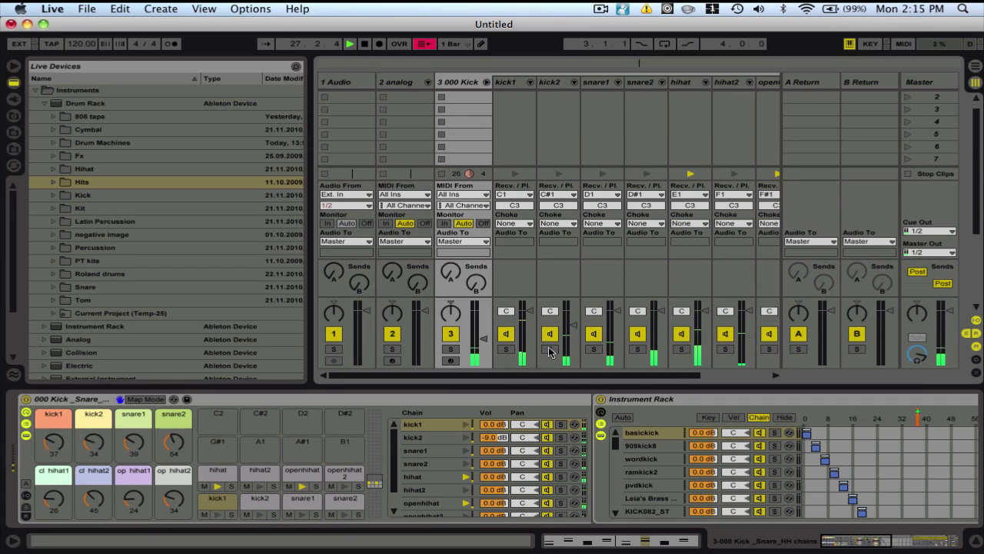
left_click(594, 350)
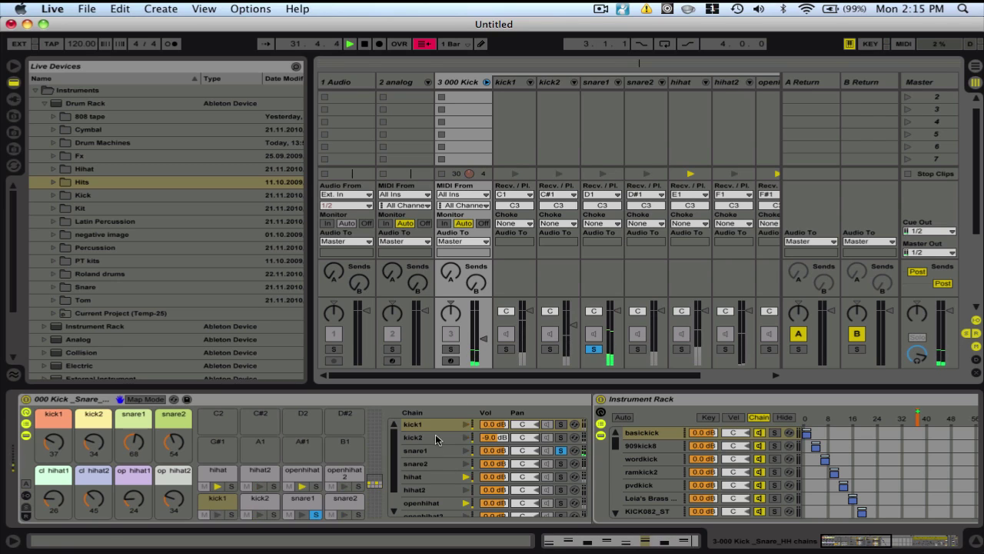
left_click(303, 504)
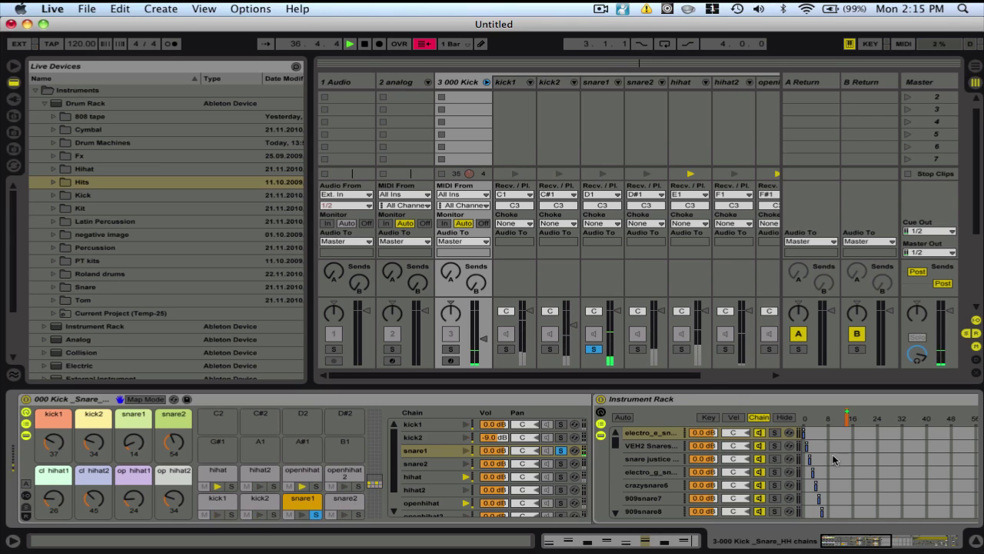
left_click(594, 350)
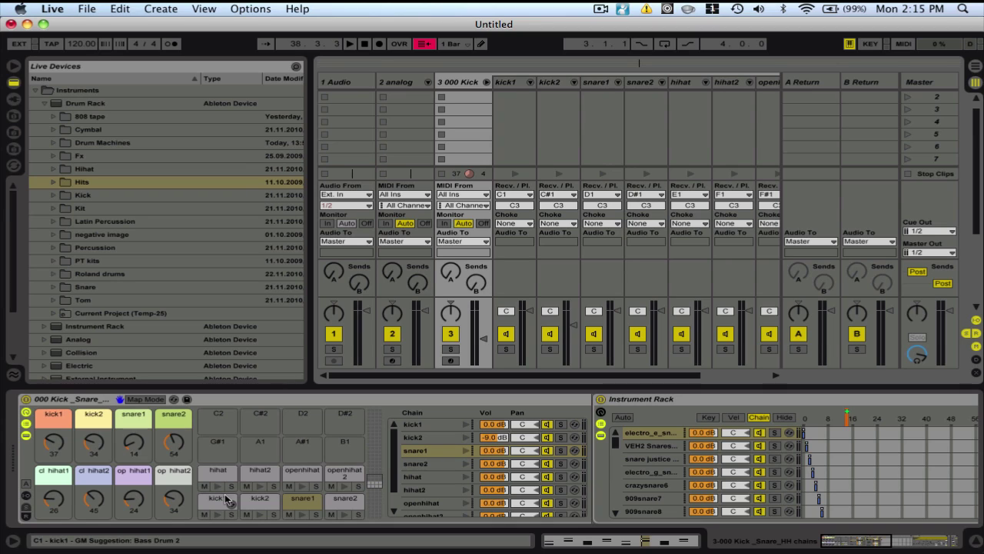
left_click(486, 84)
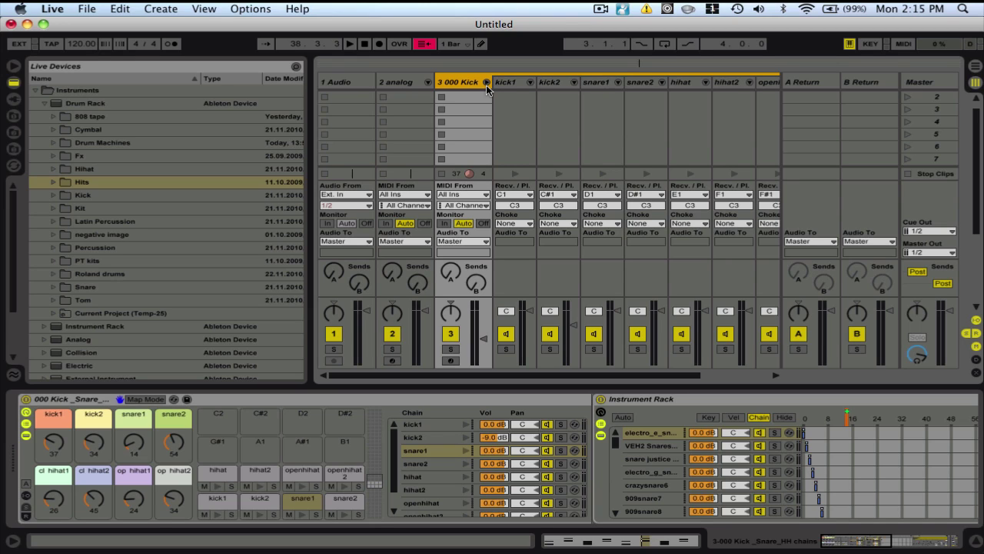
Step: Fold the 000 Kick group's chain tracks and load an empty Drum Rack onto MIDI track 4
left_click(486, 83)
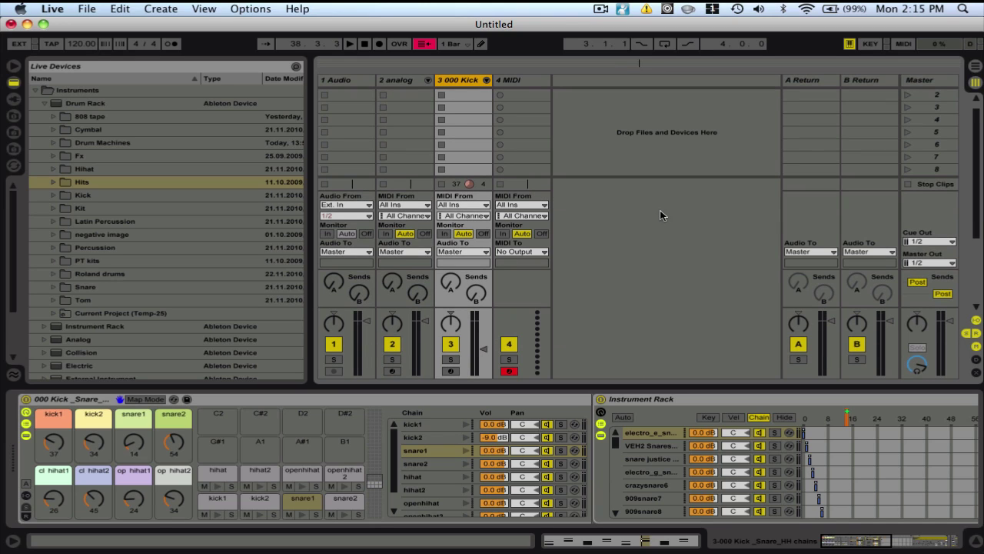
key("Up")
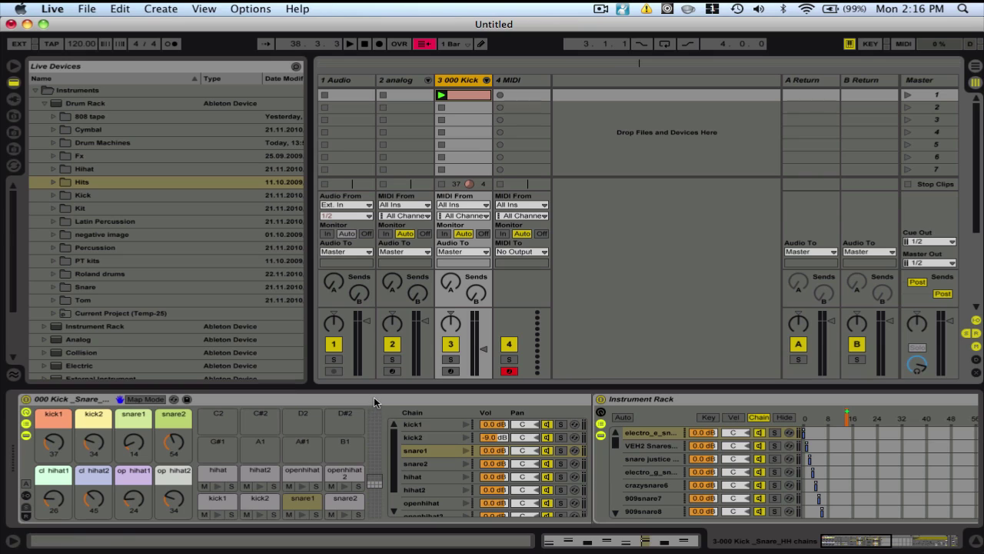
key("Right")
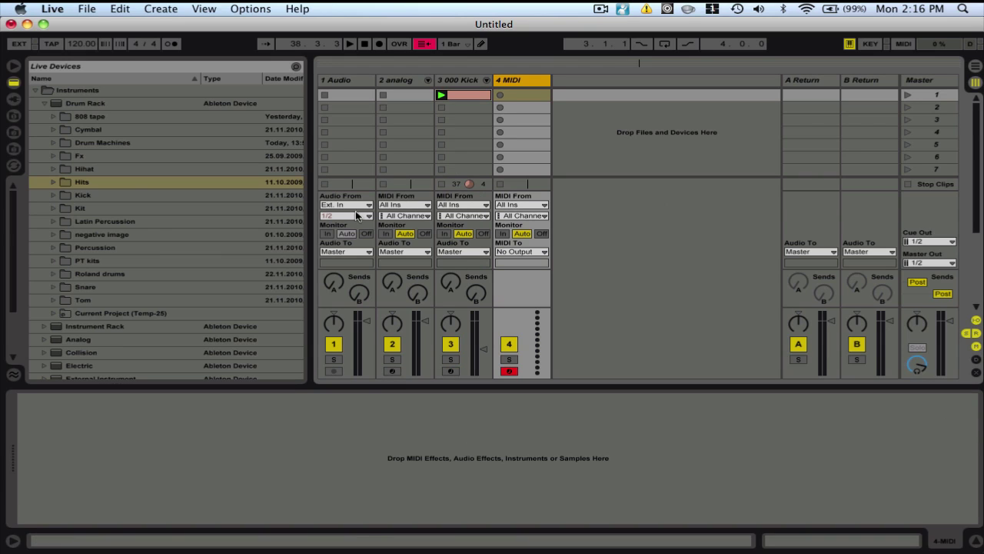
double_click(58, 104)
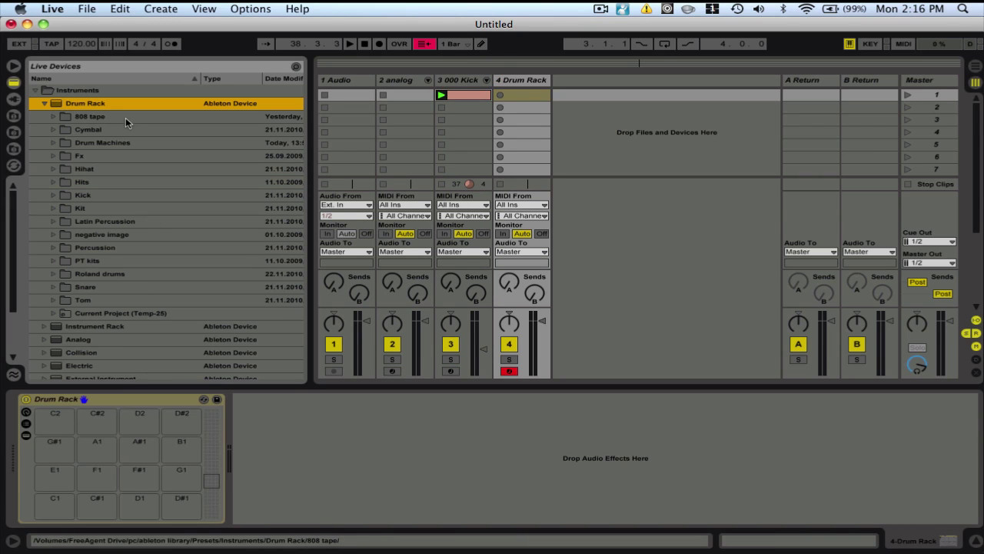
Step: Drop the 17 Kick 3.aif sample from the kick search results onto the new Drum Rack's C1 pad
left_click(13, 116)
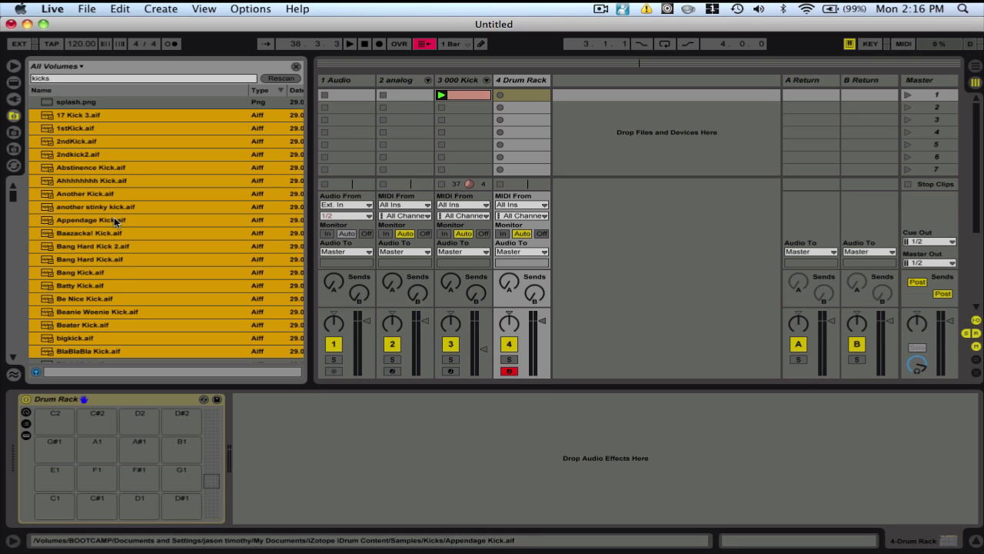
scroll(114, 216, "down", 5)
scroll(114, 217, "up", 5)
left_click(120, 100)
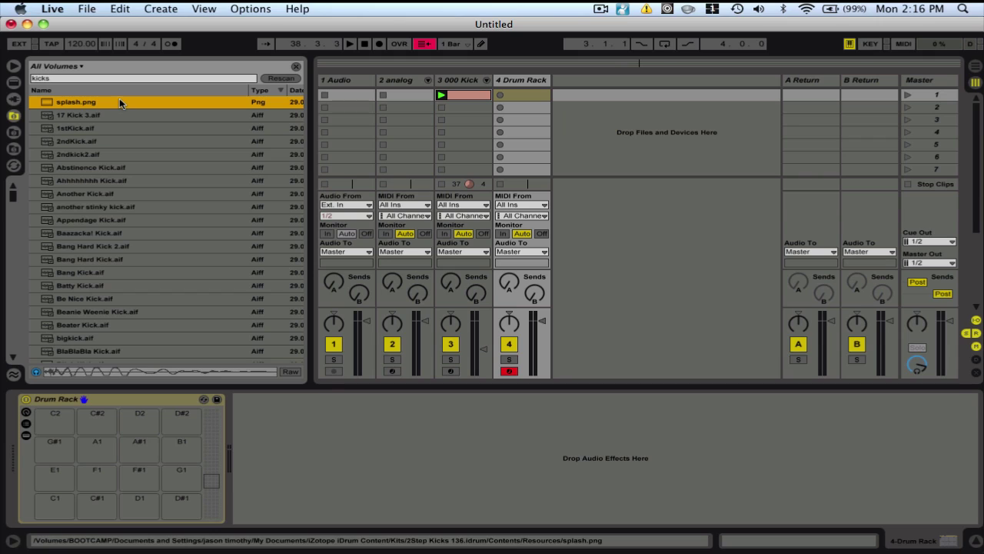
left_click(79, 117)
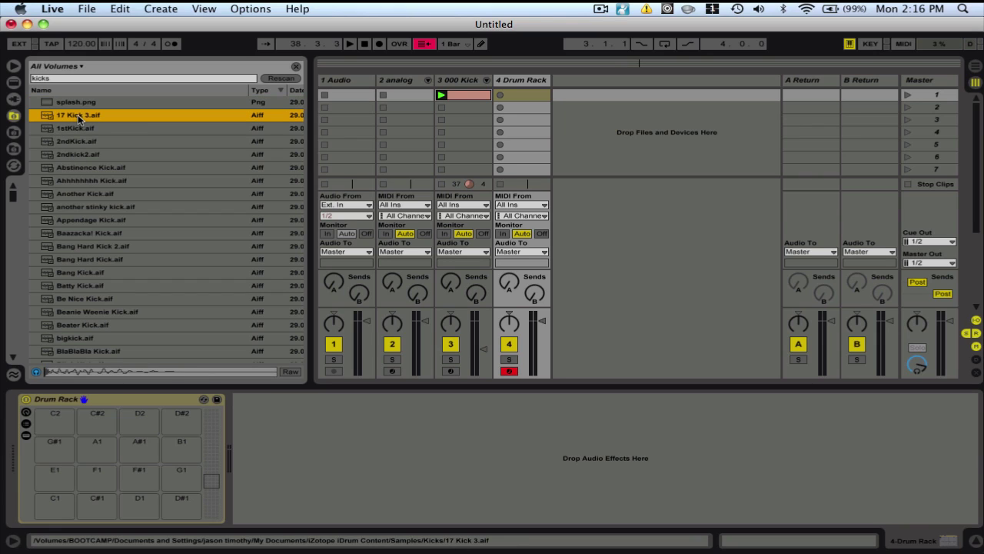
left_click_drag(47, 117, 64, 511)
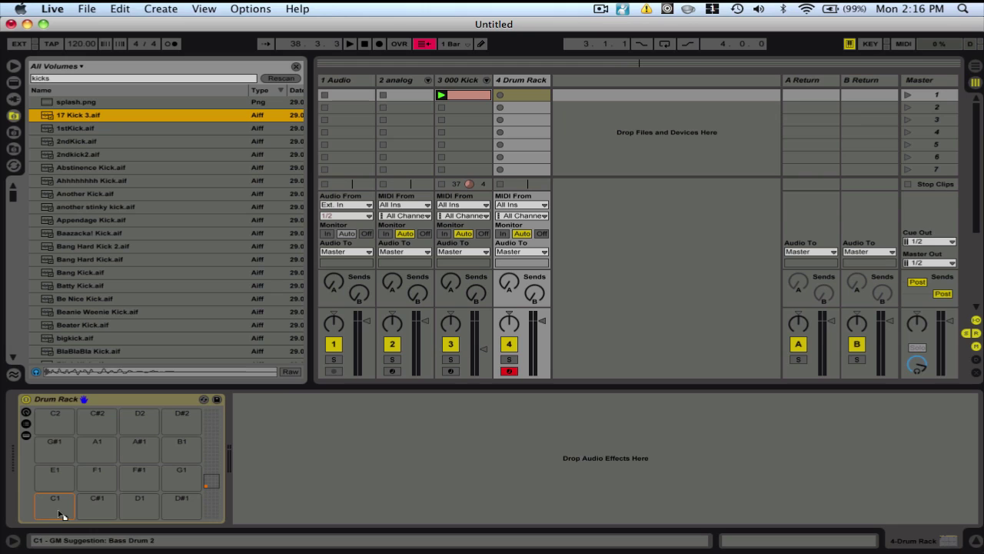
left_click_drag(60, 514, 60, 514)
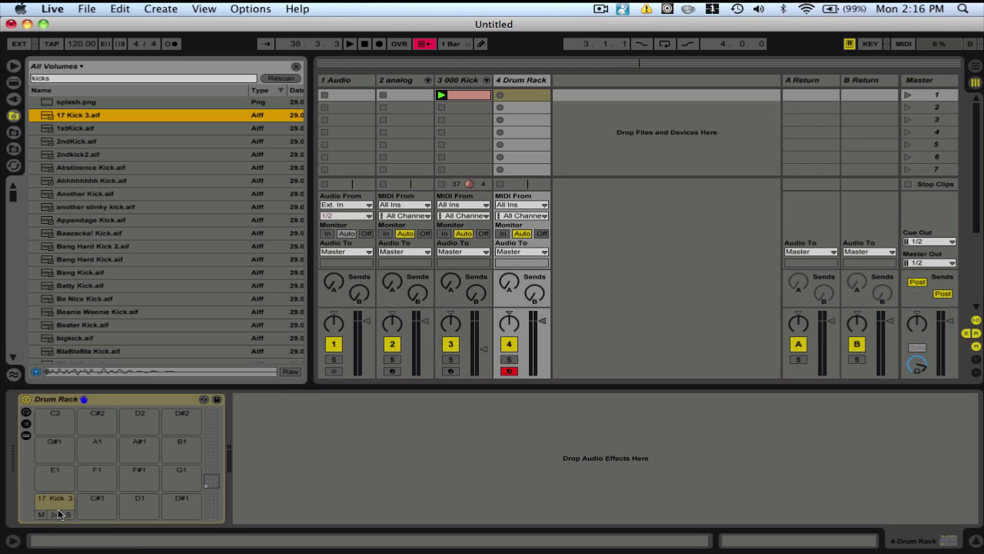
Step: Group the 17 Kick 3 Simpler on pad C1 into an Instrument Rack and reveal its chain list
left_click(26, 426)
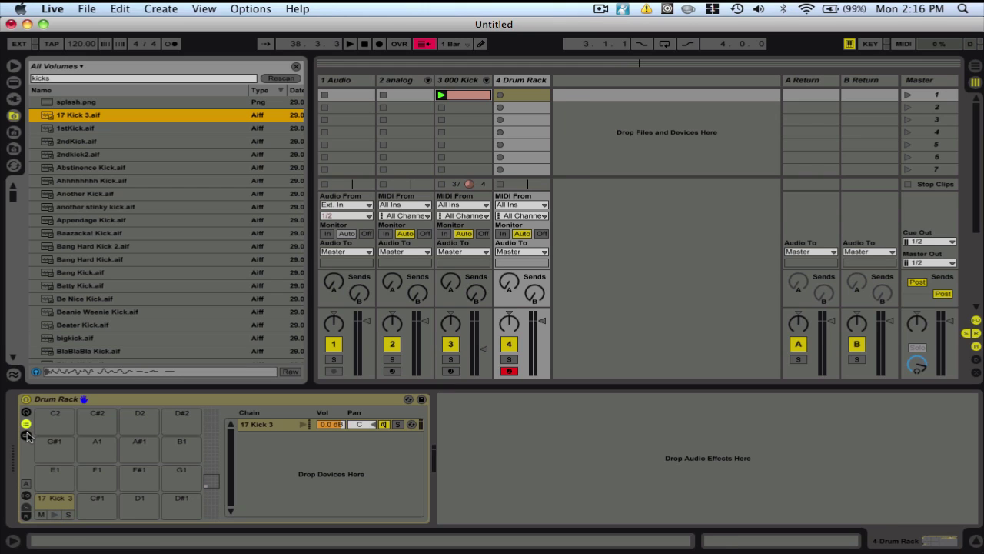
left_click(27, 436)
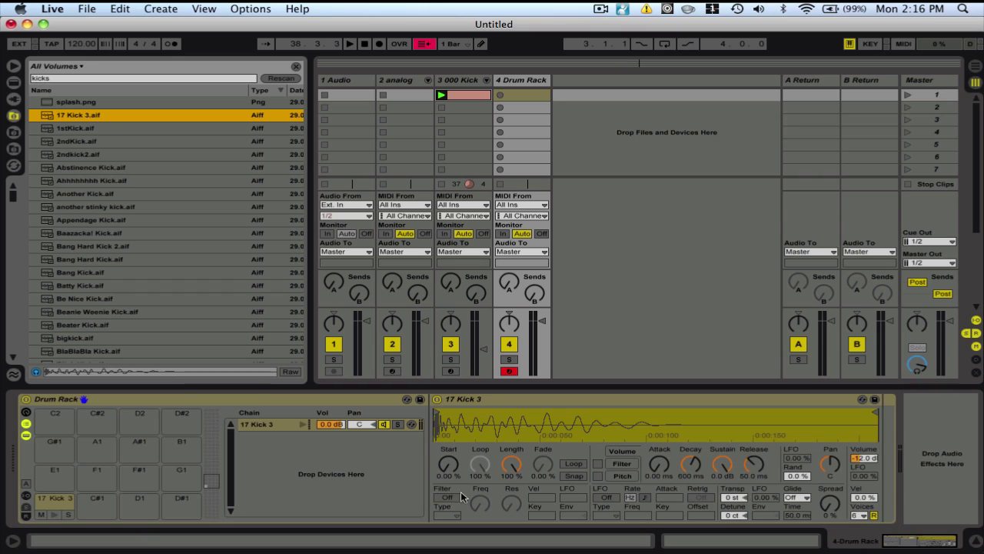
left_click(271, 423)
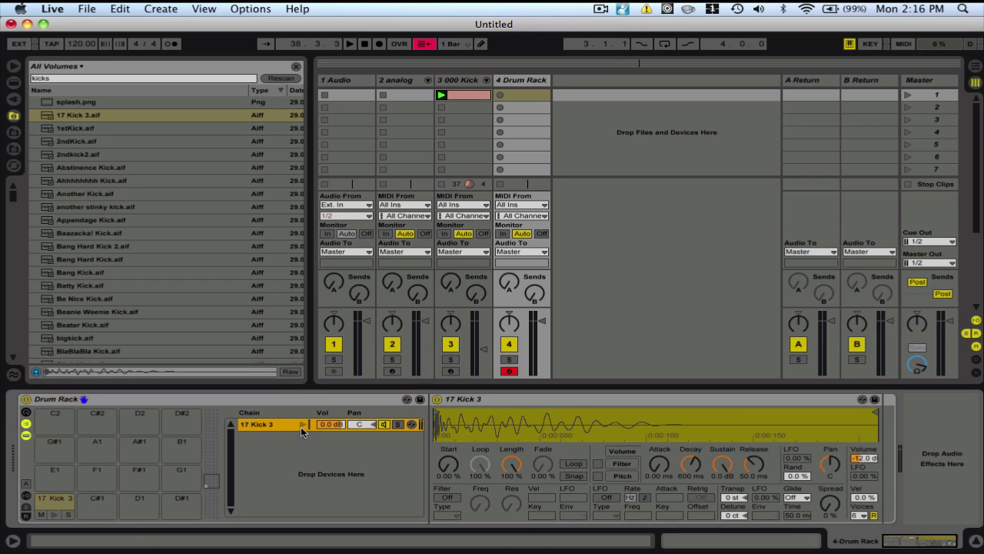
right_click(515, 399)
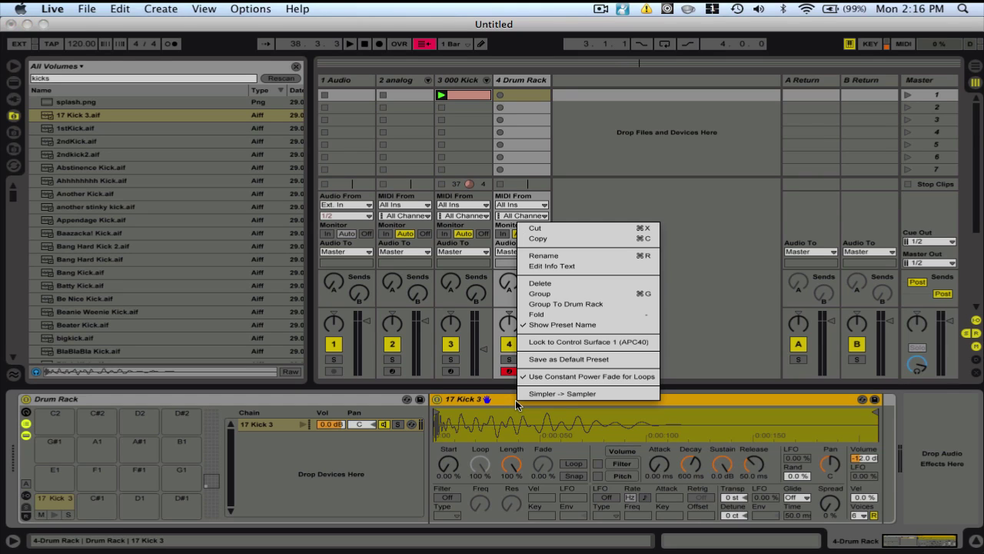
left_click(583, 293)
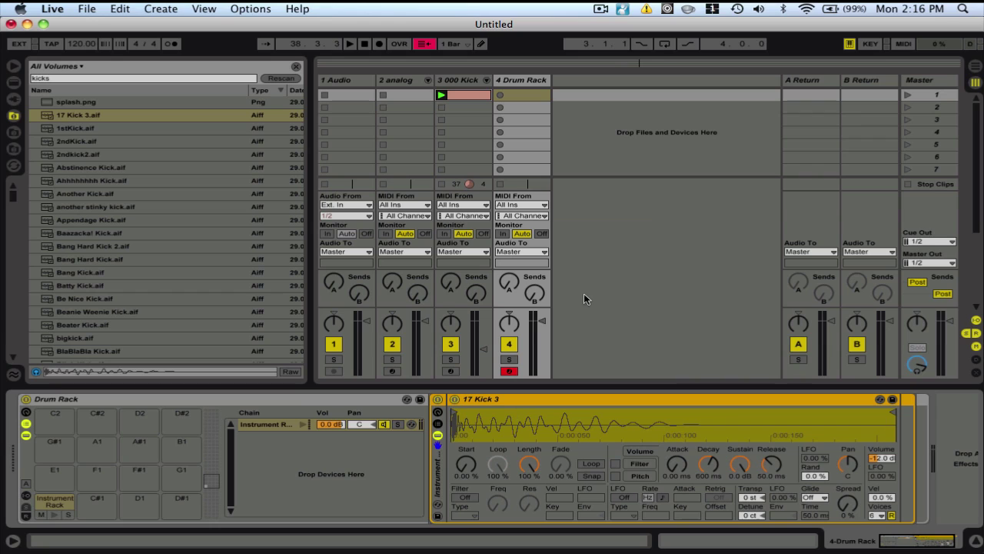
left_click(438, 425)
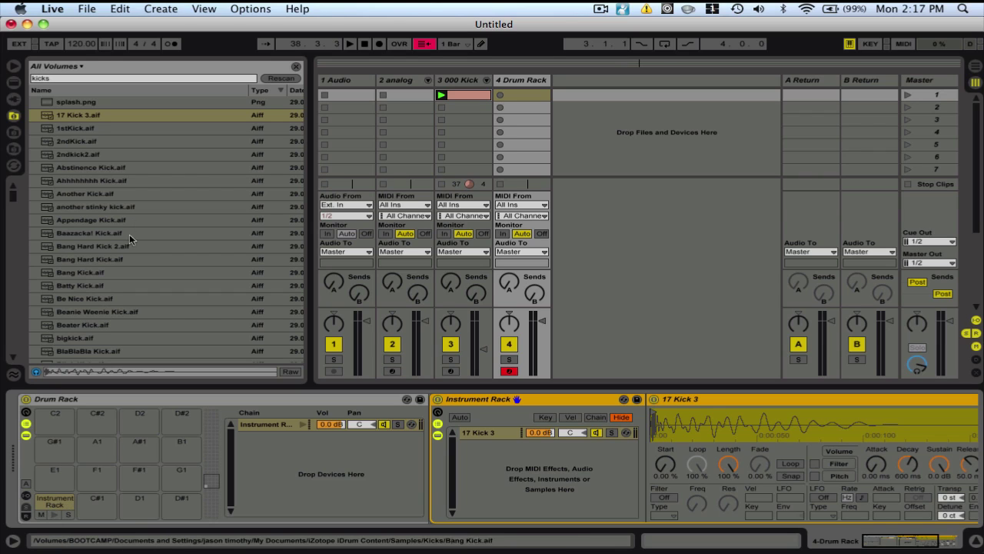
Step: Add the kick samples 1stKick.aif through BlaBlaBla Kick.aif as chains in the Instrument Rack
left_click(79, 127)
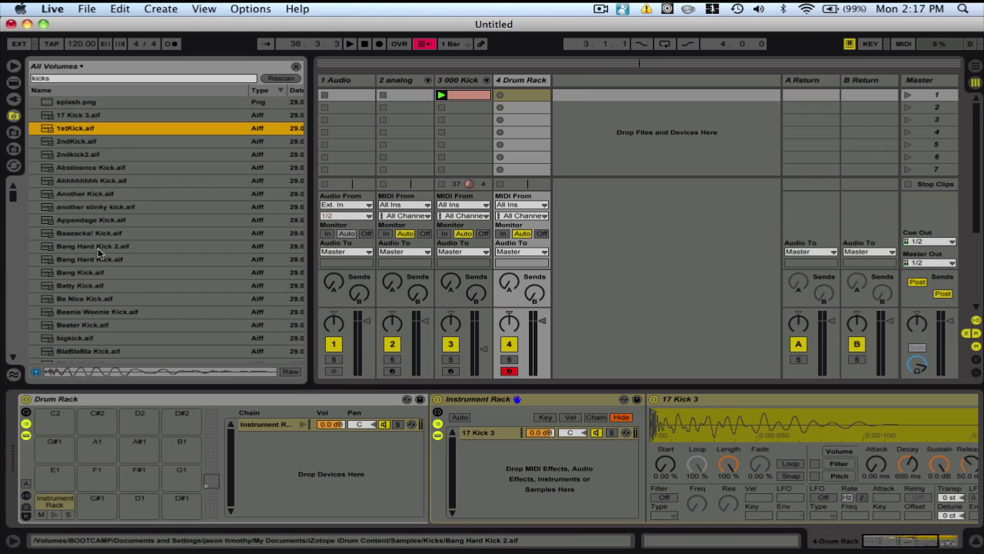
scroll(97, 247, "down", 1)
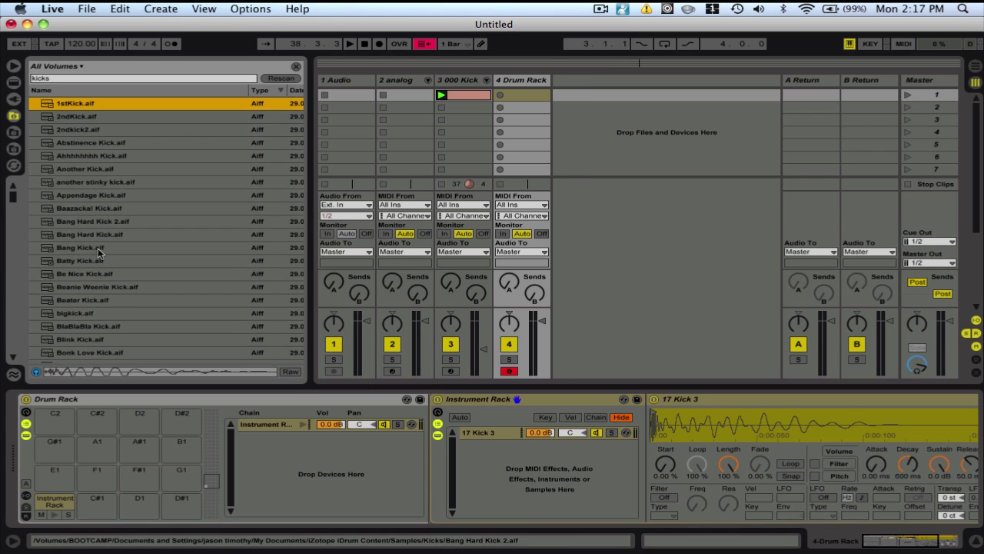
left_click(82, 330, "shift")
scroll(53, 129, "up", 1)
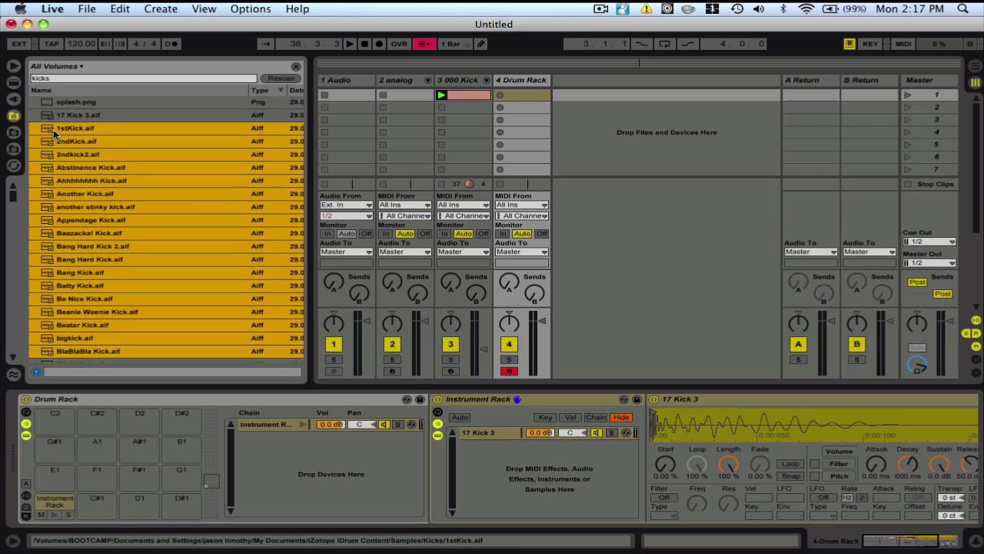
left_click_drag(45, 132, 544, 465)
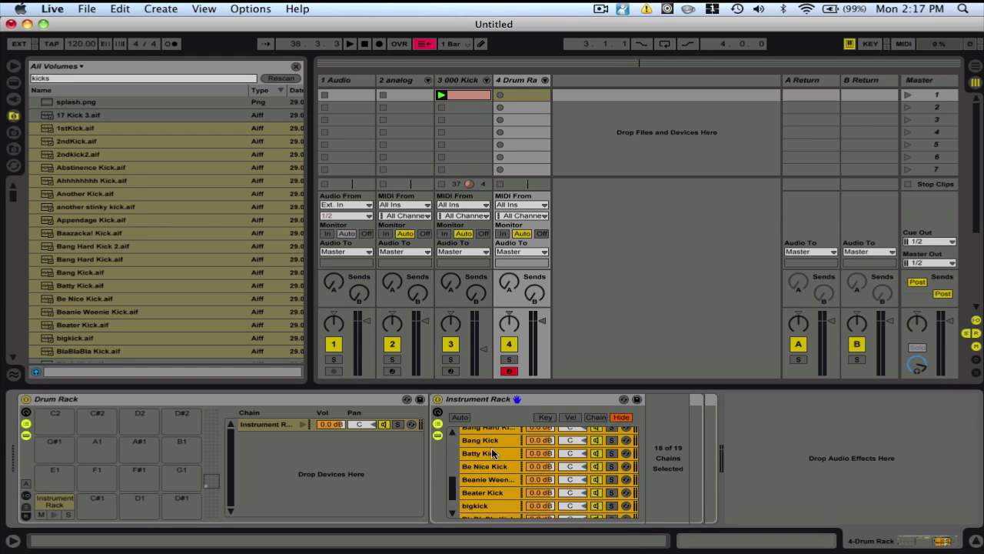
Step: Select the 17 Kick 3 chain, audition pad C1 and display the chains' key zones
scroll(491, 449, "up", 5)
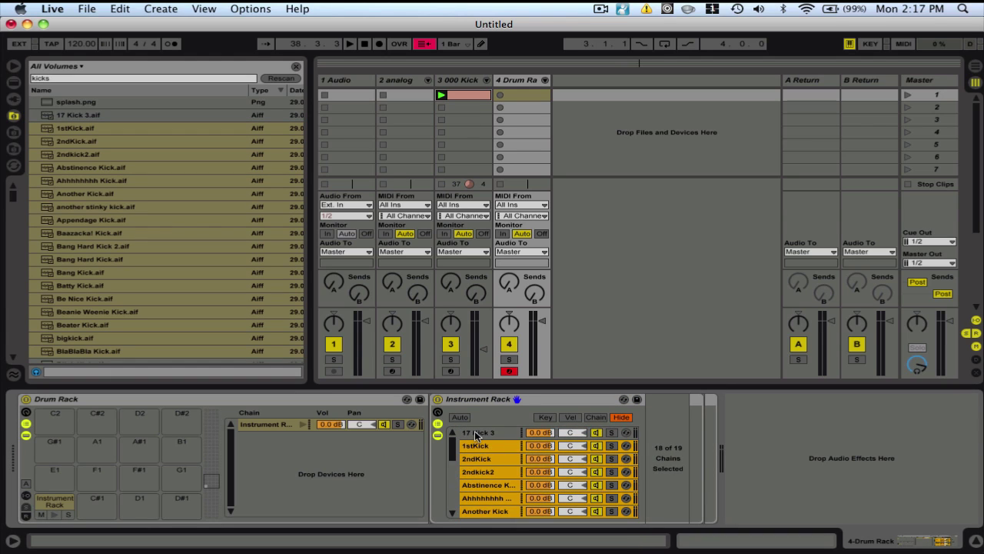
left_click(475, 433)
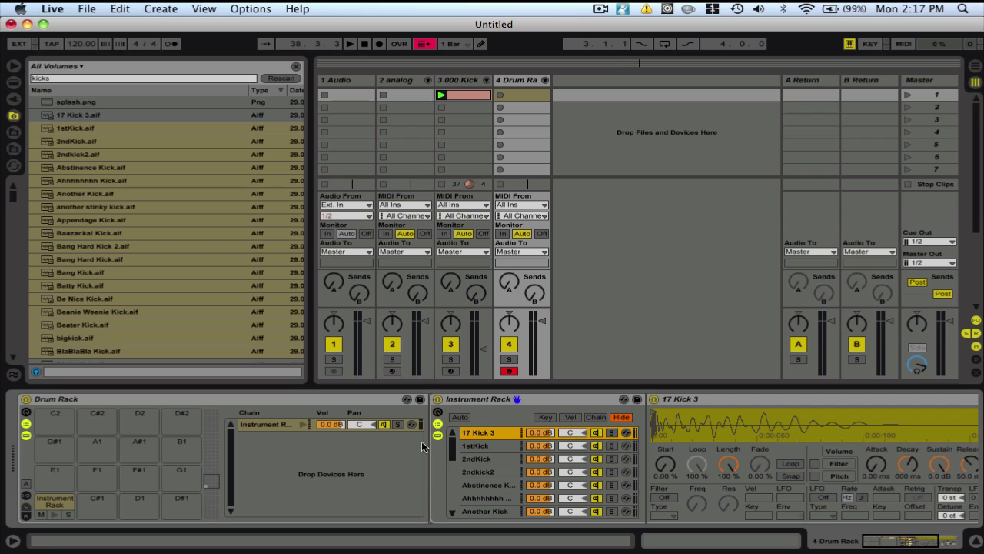
left_click(54, 510)
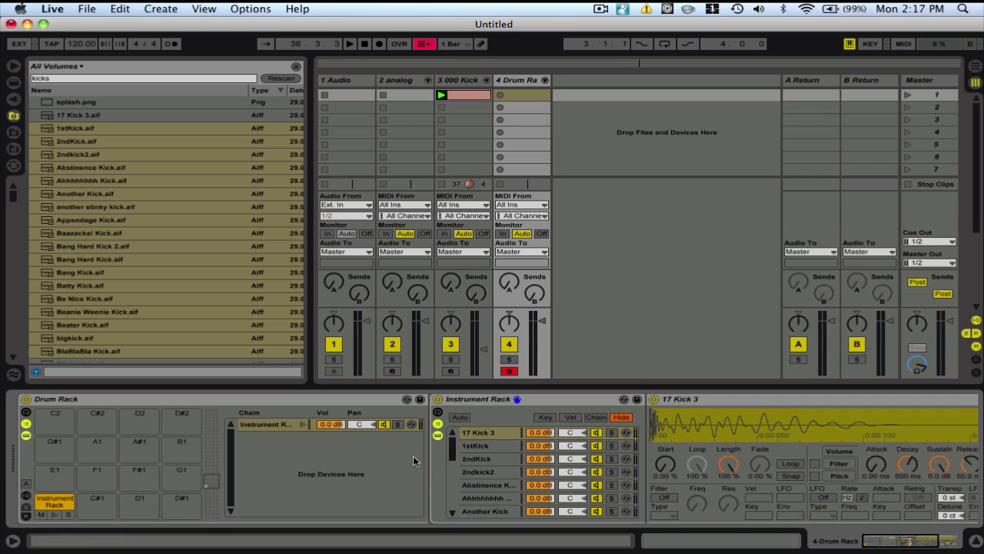
left_click(545, 417)
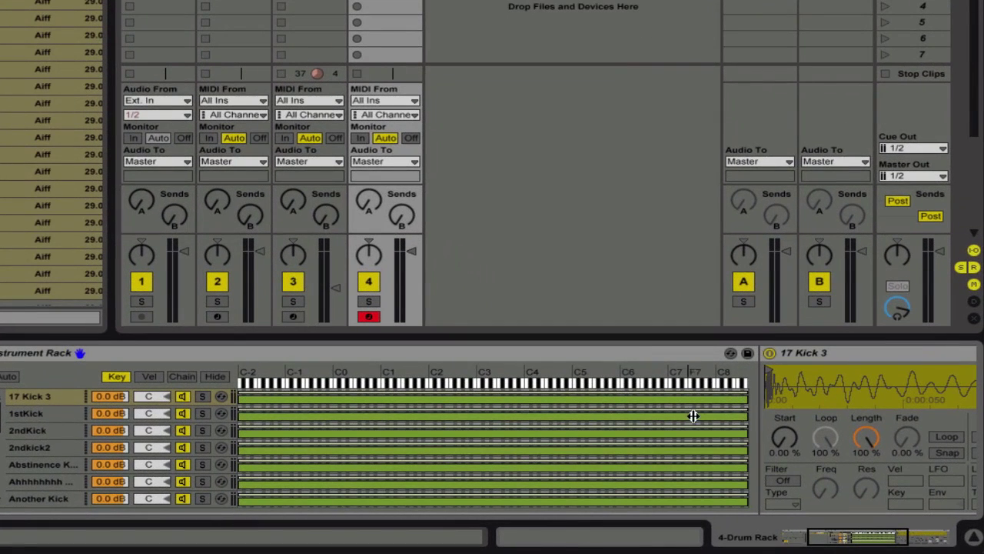
Step: Move the zone editor from velocity zones to chain-select zones, showing every kick chain at 0
scroll(434, 415, "down", 10)
scroll(438, 419, "up", 10)
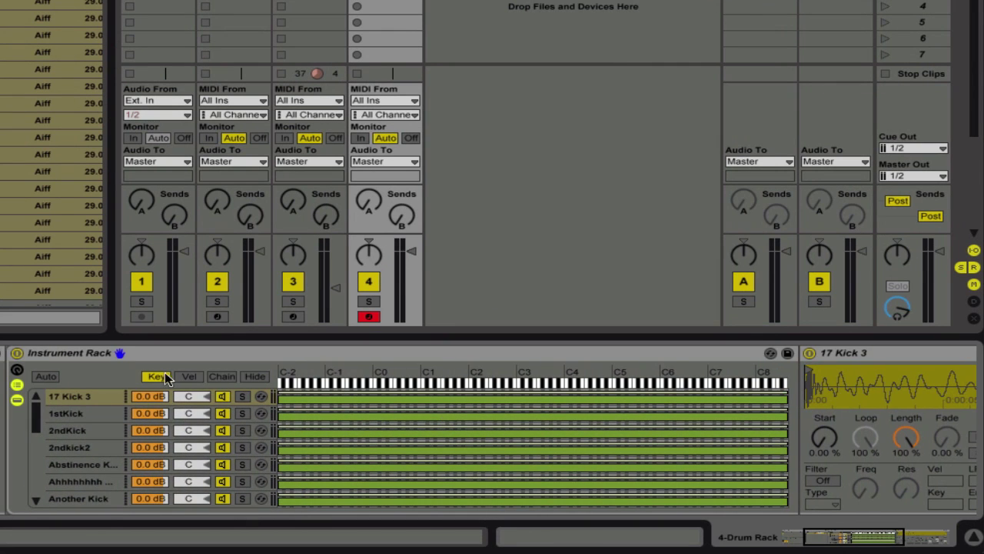
left_click(191, 378)
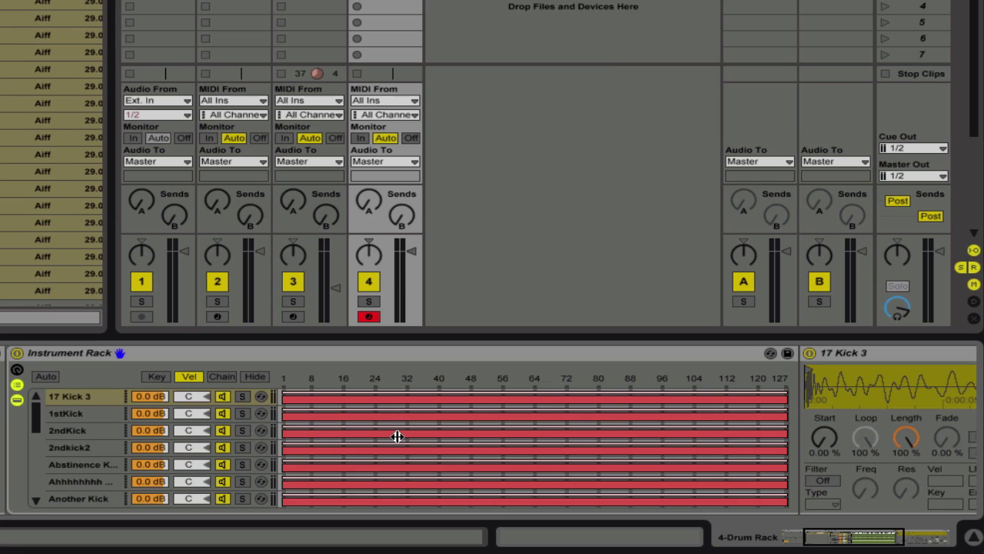
scroll(397, 436, "down", 1)
scroll(397, 436, "down", 10)
scroll(397, 436, "up", 11)
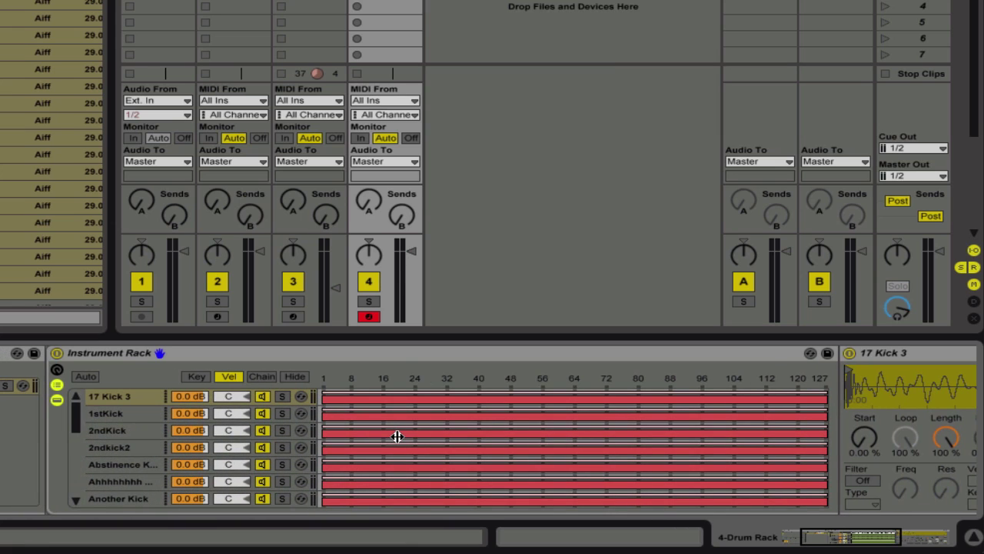
left_click(262, 378)
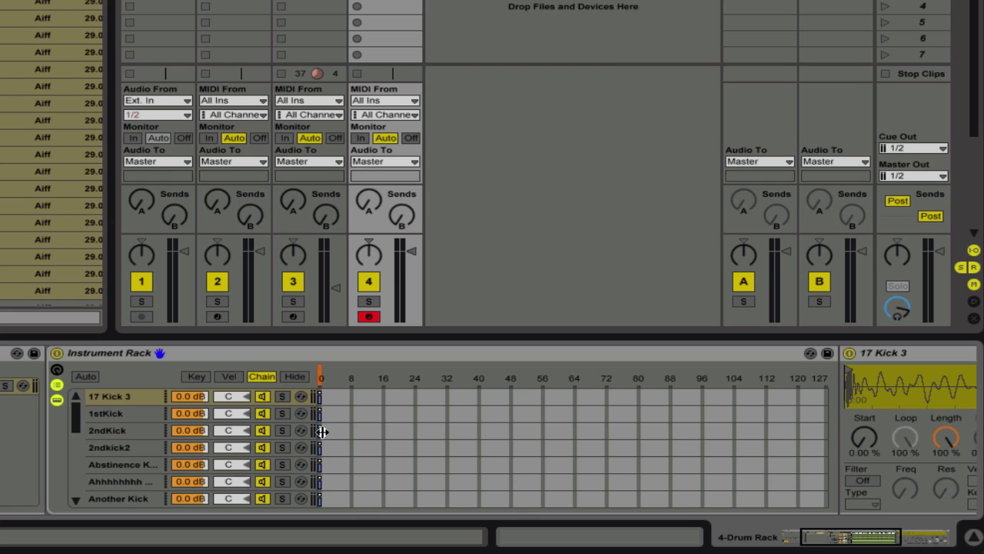
scroll(316, 432, "down", 5)
scroll(322, 432, "up", 5)
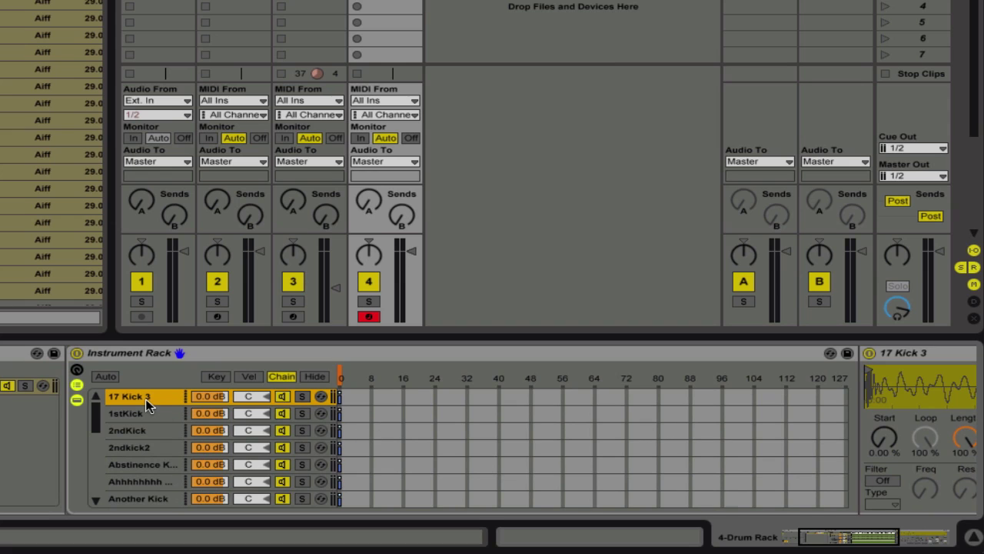
scroll(149, 402, "down", 5)
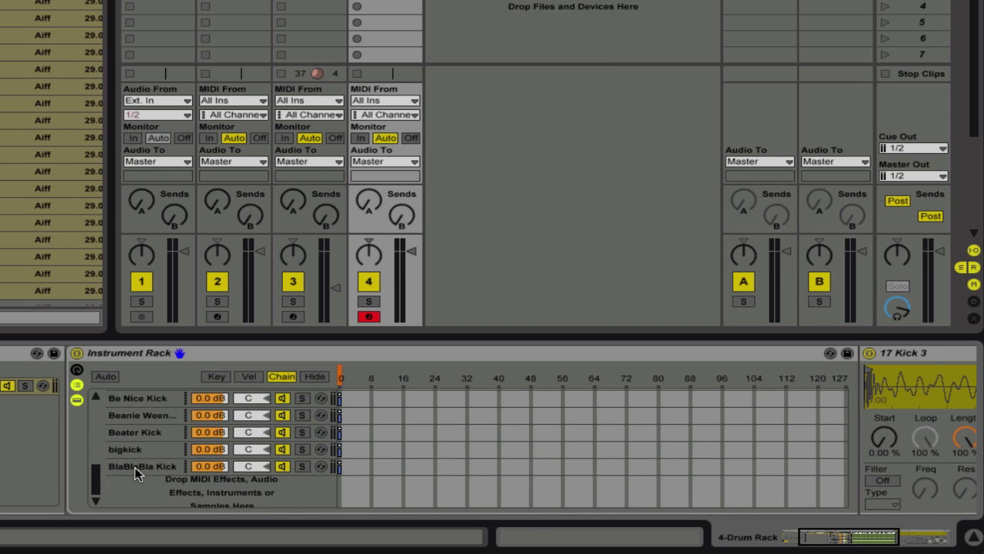
Step: Stretch all 19 chains' zones across 0–127 and apply Distribute Ranges Equally
left_click(135, 467, "shift")
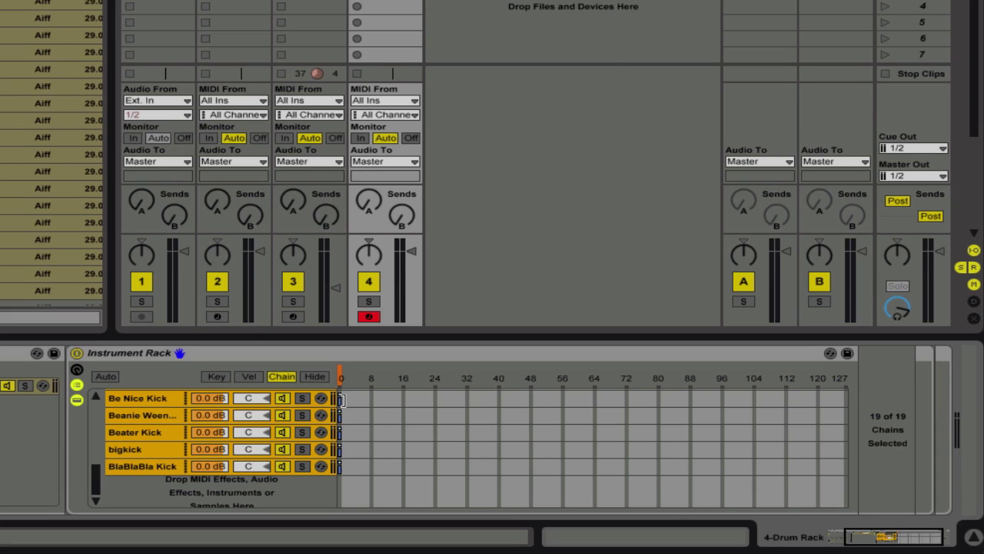
left_click_drag(341, 399, 880, 385)
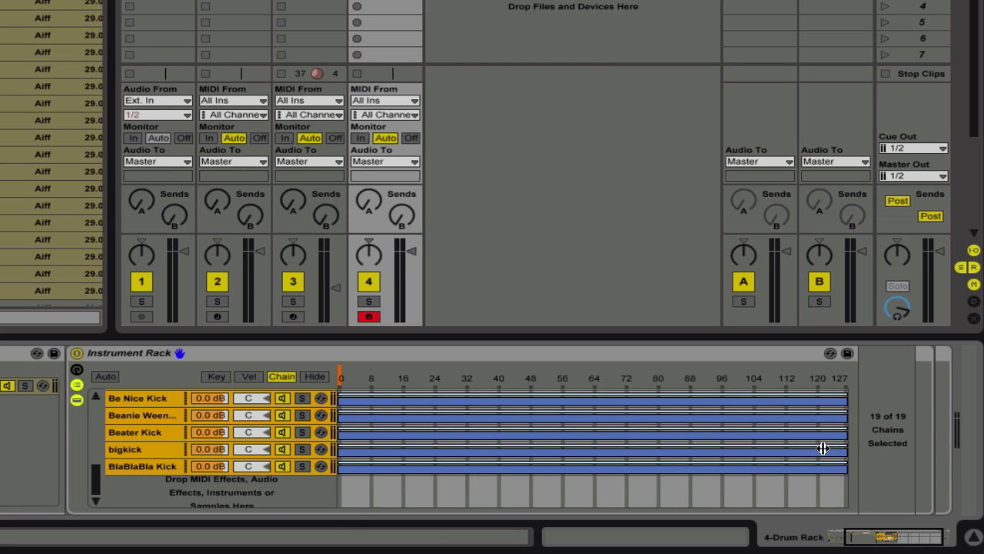
scroll(785, 459, "up", 5)
scroll(789, 459, "down", 5)
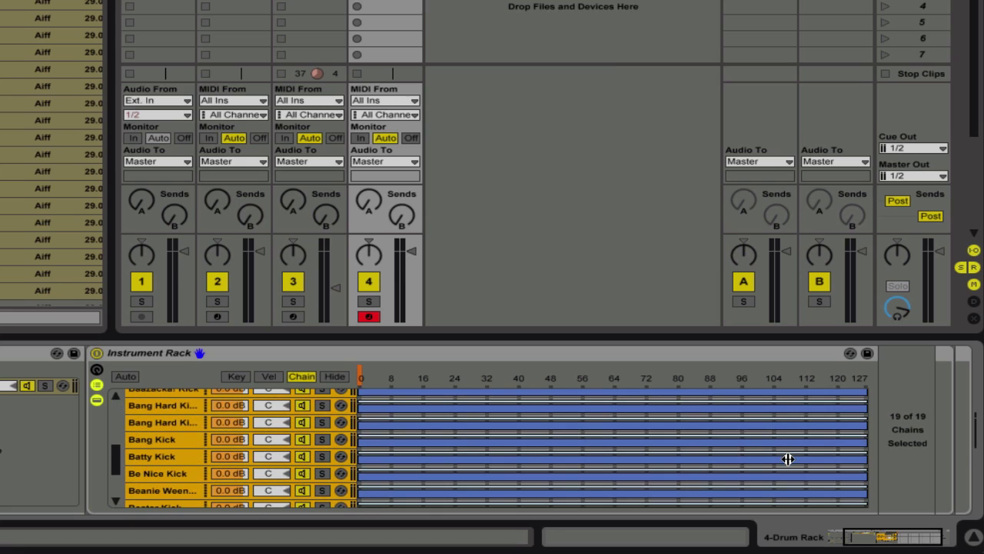
right_click(574, 428)
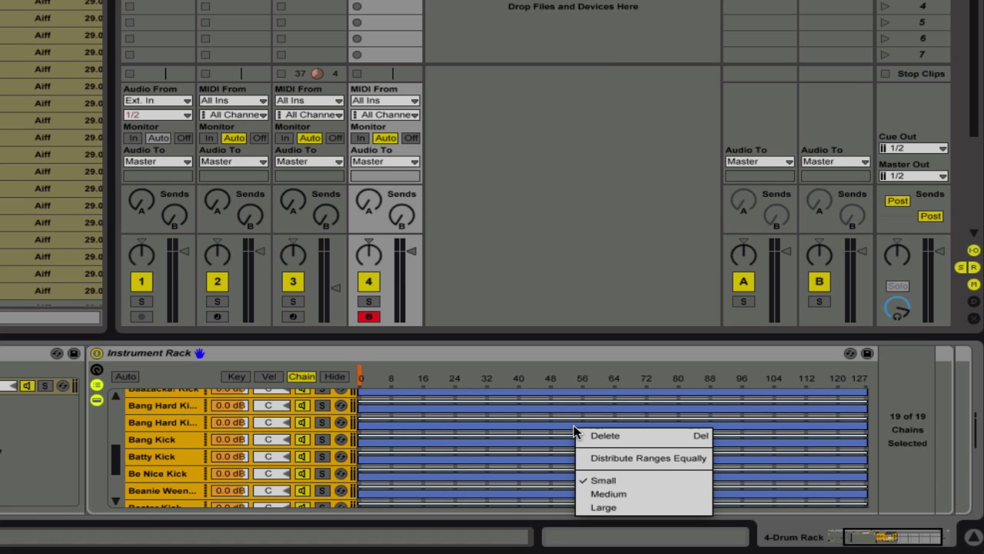
left_click(625, 455)
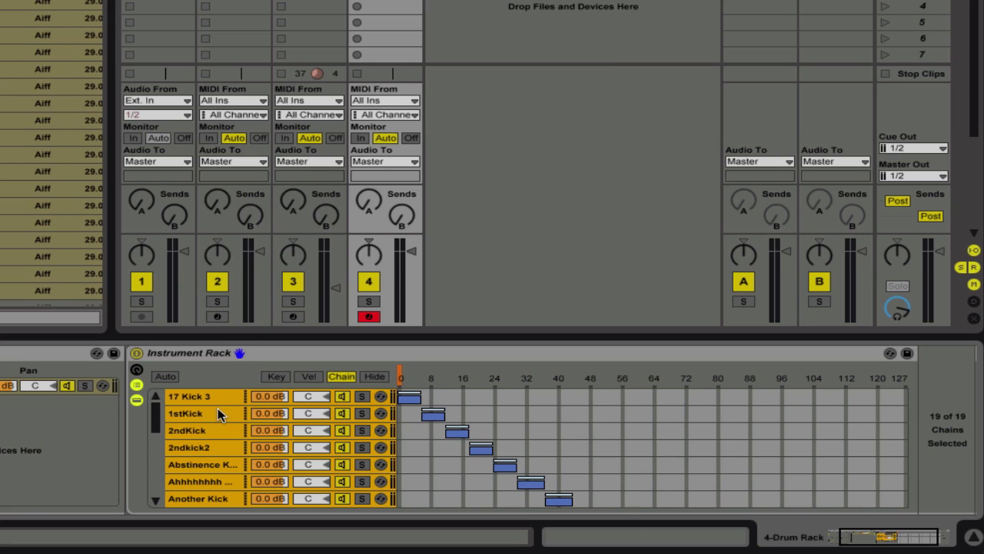
Step: Sweep the chain selector through the kick zones, then open its mapping options with the Drum Rack visible
left_click(203, 392)
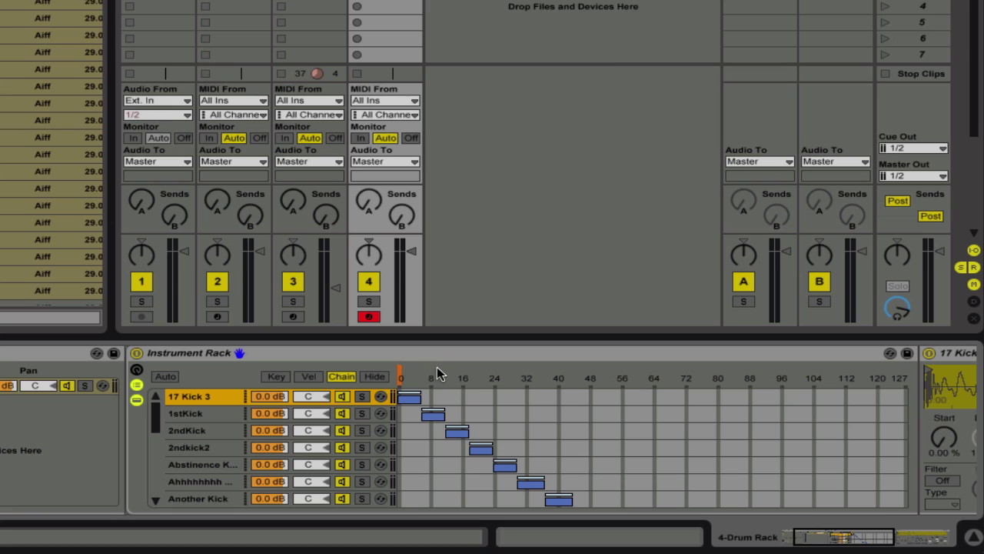
mouse_move(515, 381)
left_mouse_down()
mouse_move(906, 381)
mouse_move(399, 381)
mouse_move(478, 356)
left_mouse_up()
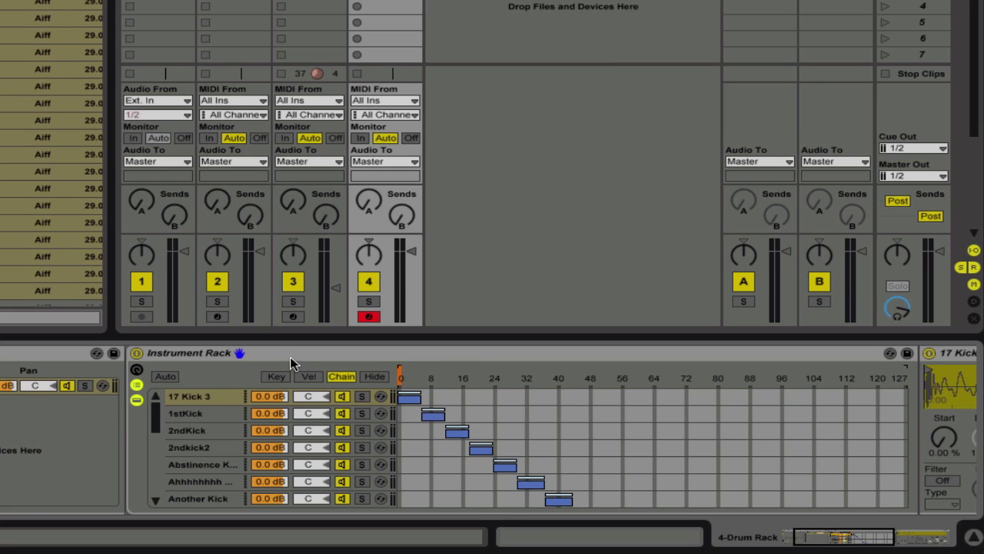
scroll(279, 345, "left", 3)
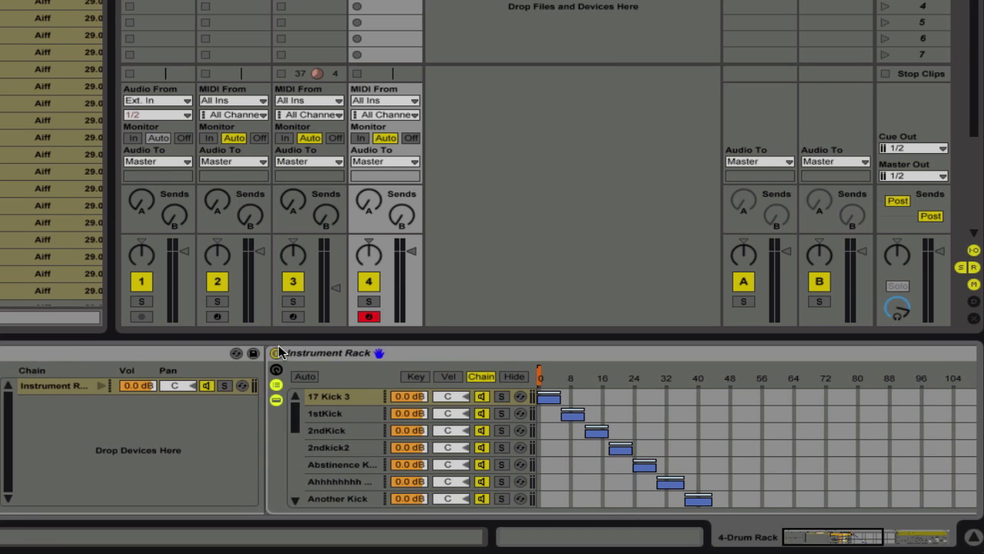
scroll(387, 430, "left", 3)
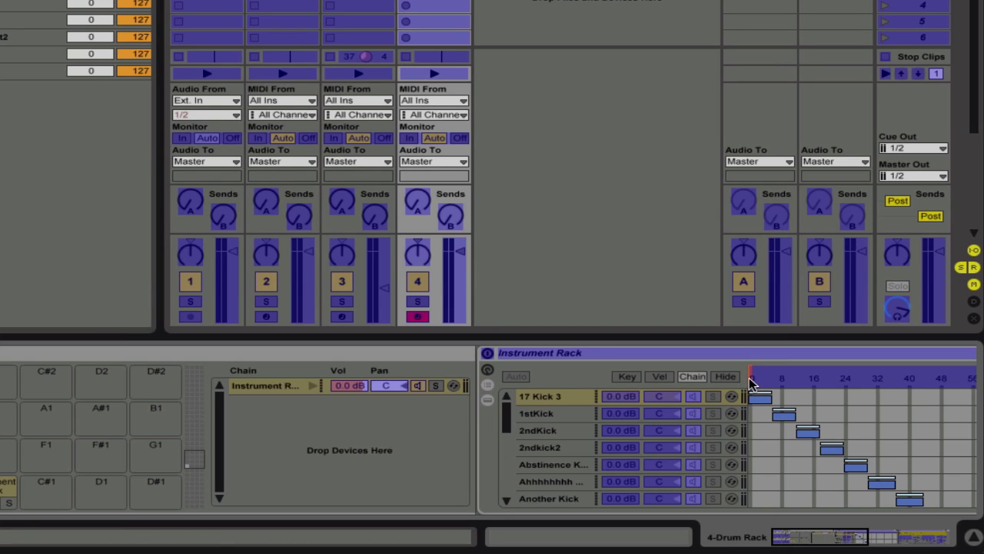
right_click(751, 382)
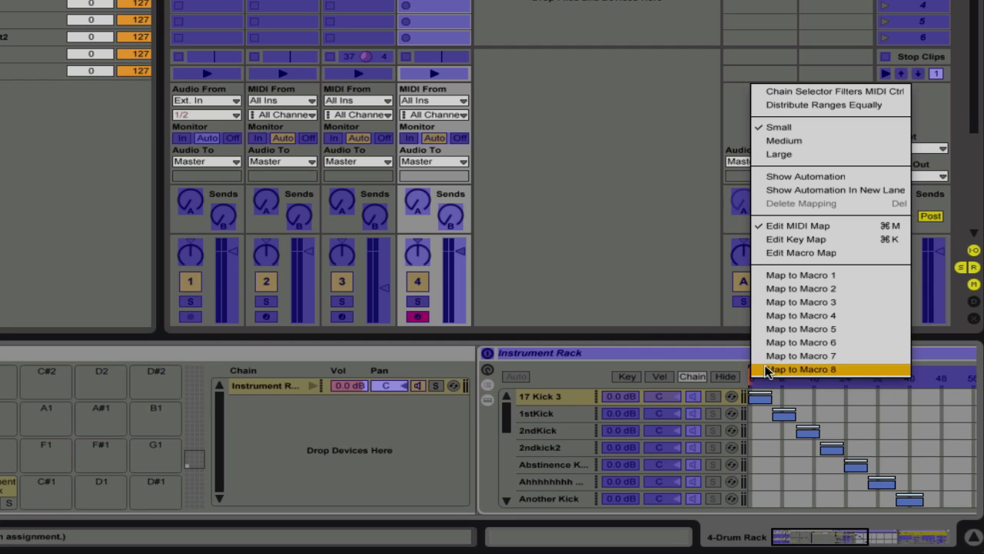
Step: Map the kick chain selector to Instrument Rack Macro 1, then to Drum Rack Macro 1, and test it
left_click(809, 274)
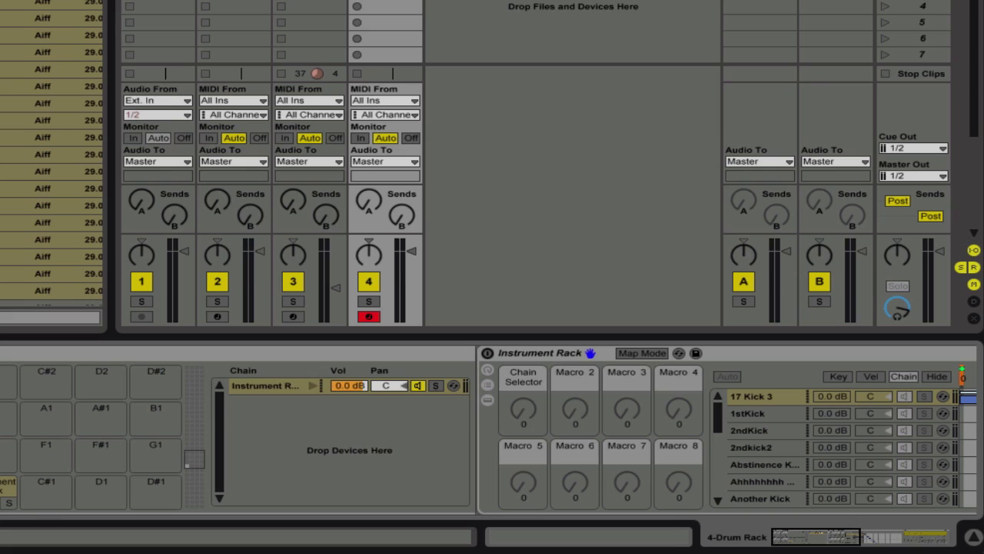
right_click(517, 375)
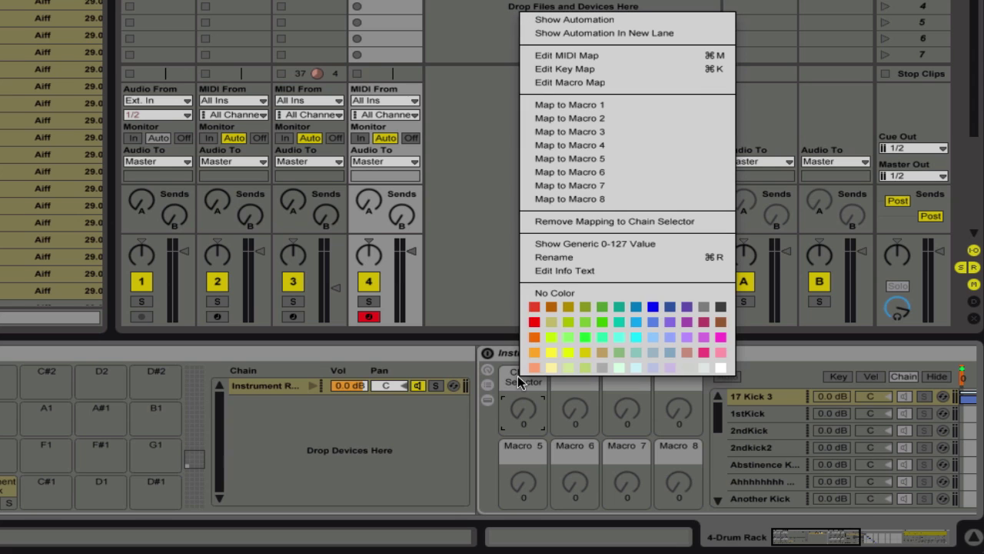
left_click(536, 108)
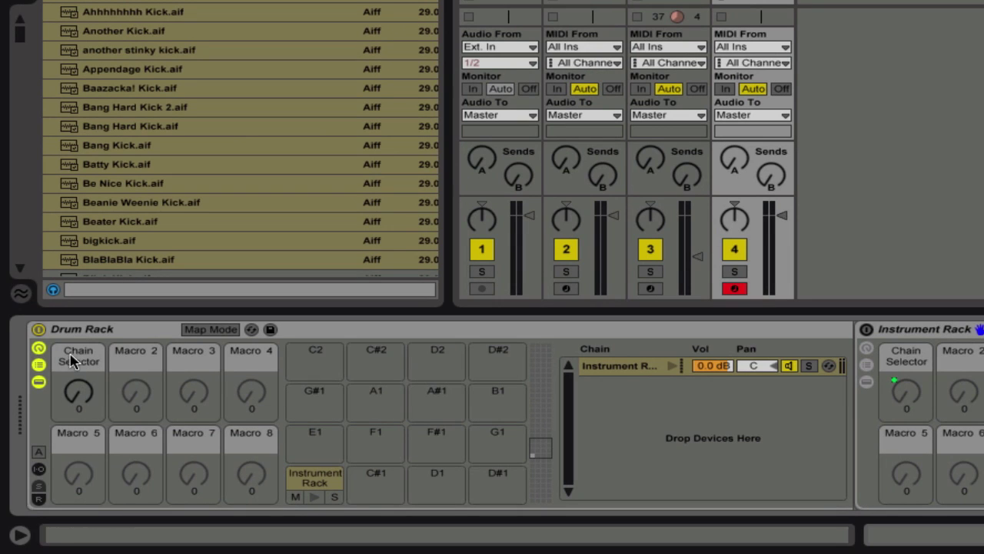
left_click_drag(79, 392, 79, 430)
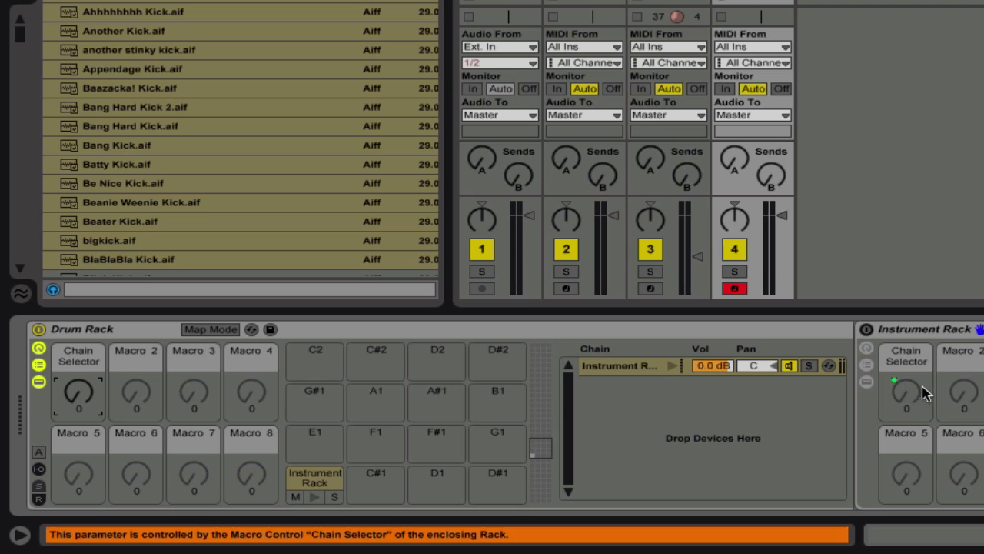
mouse_move(72, 395)
left_mouse_down()
mouse_move(72, 365)
mouse_move(73, 408)
left_mouse_up()
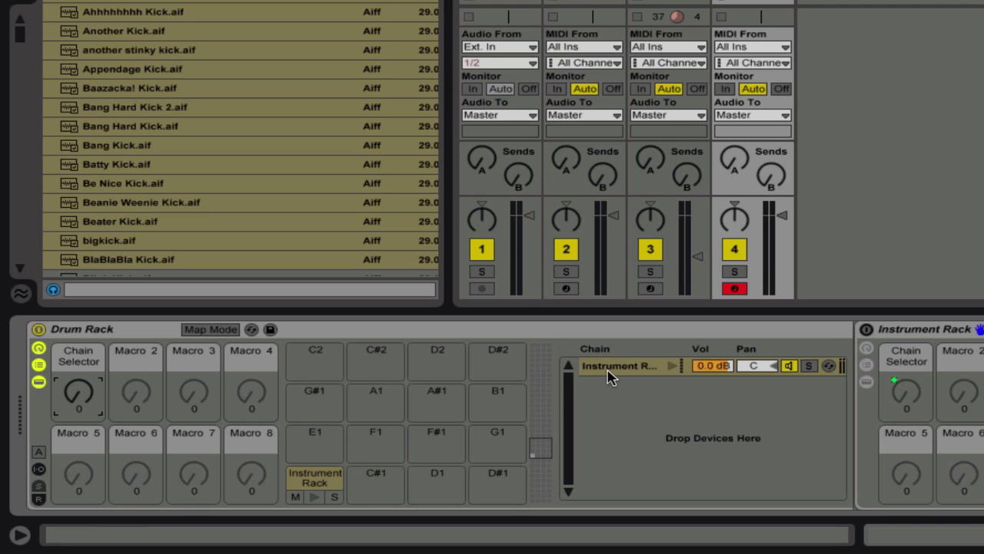
Step: Colour the Drum Rack's Chain Selector macro green
right_click(74, 359)
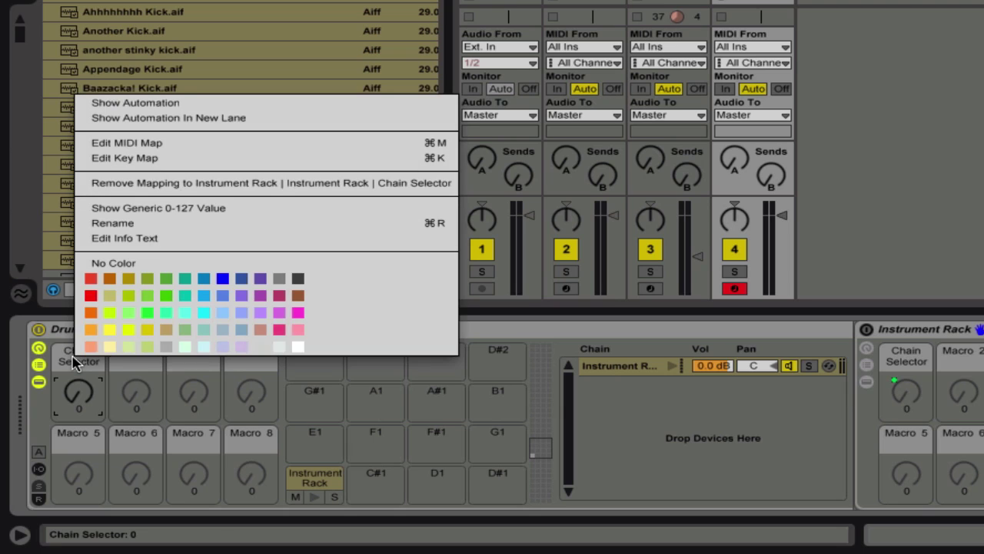
left_click(146, 300)
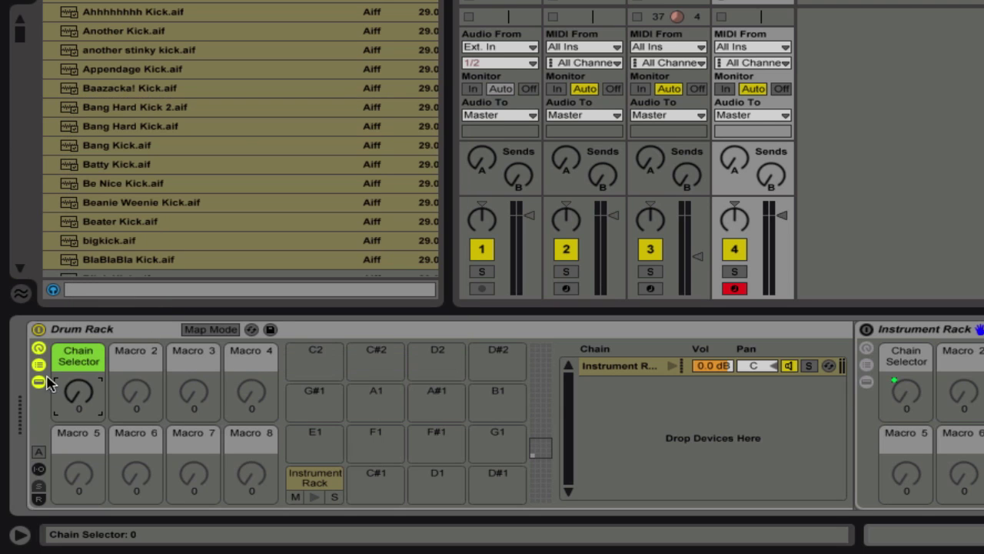
right_click(68, 363)
left_click(90, 260)
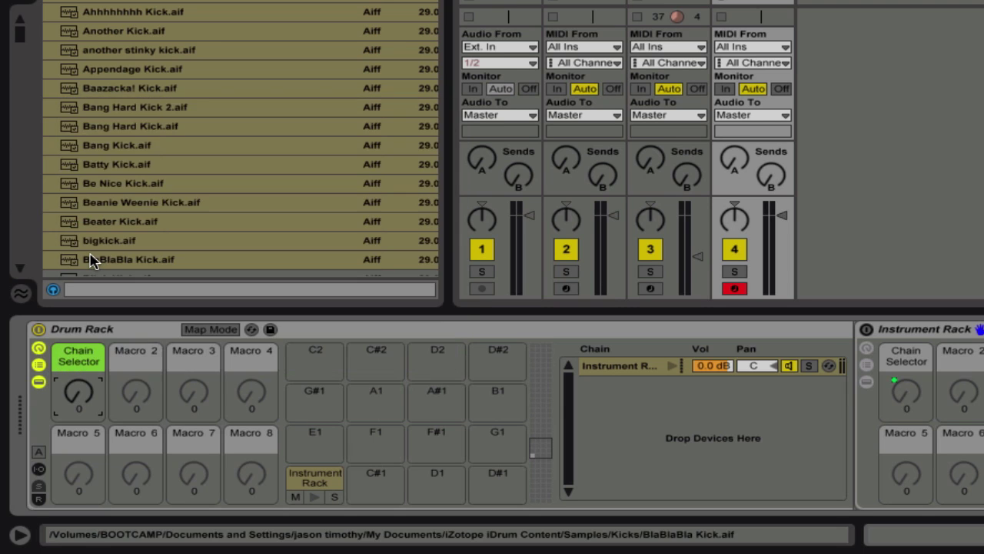
Step: Rename the macro 'kick 1' and select it in MIDI Map mode for assignment
right_click(81, 361)
left_click(147, 229)
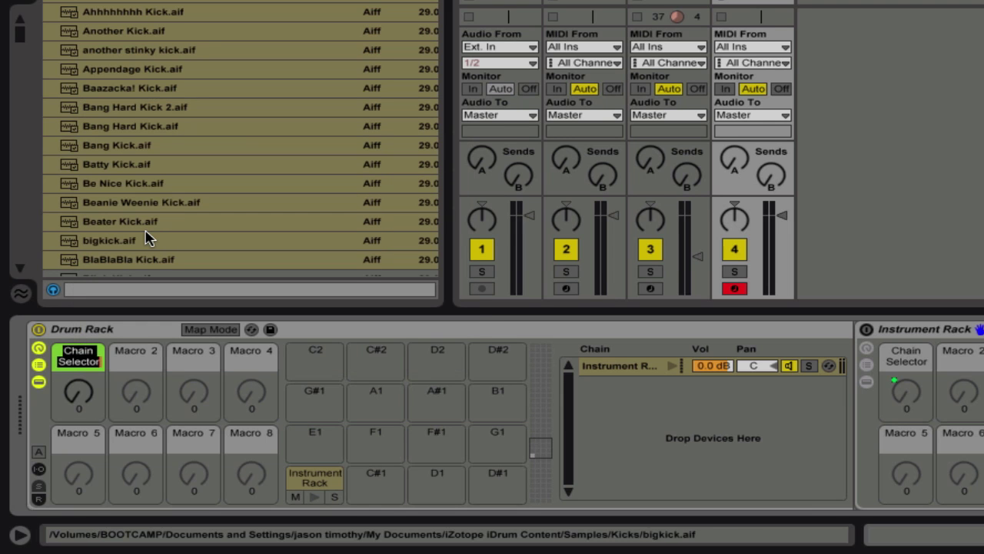
type("kick 1")
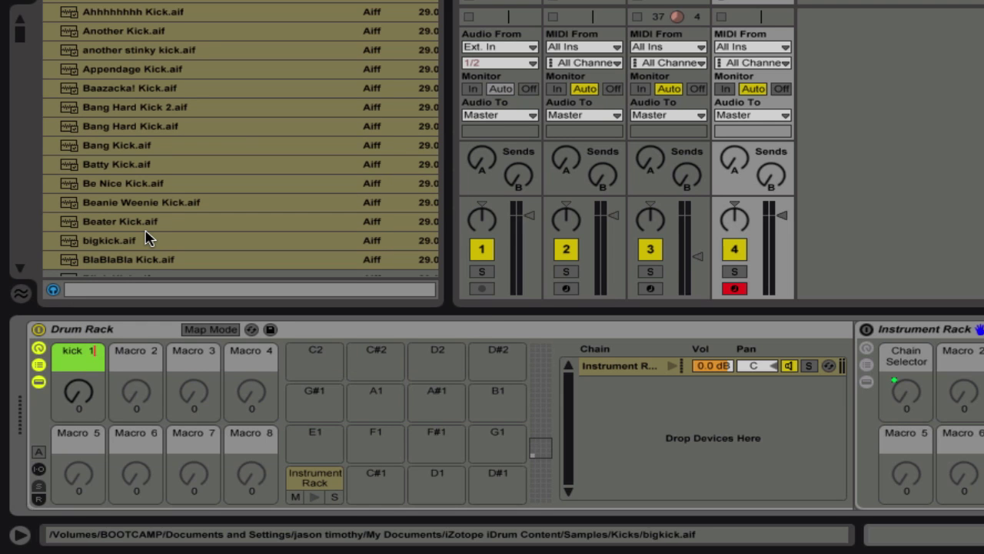
key("Return")
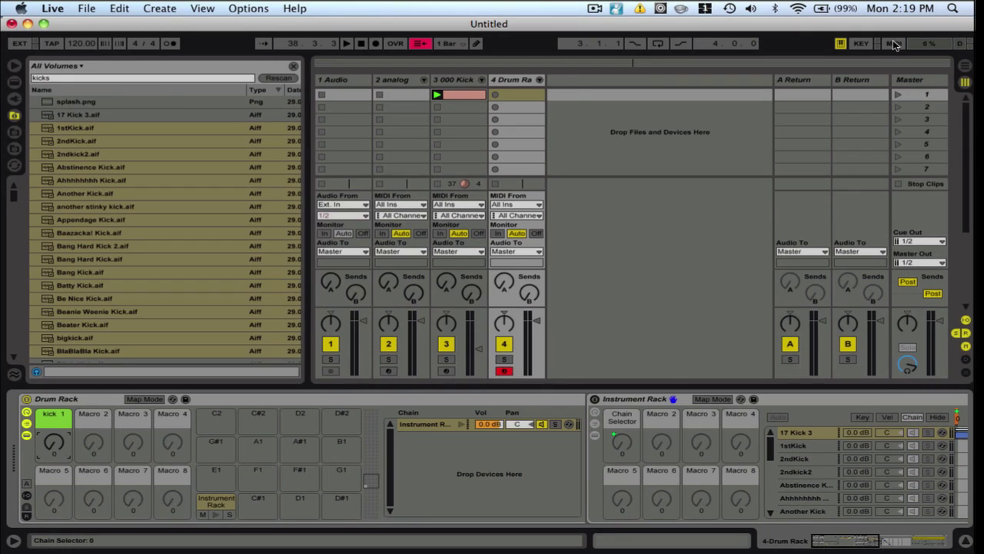
left_click(894, 44)
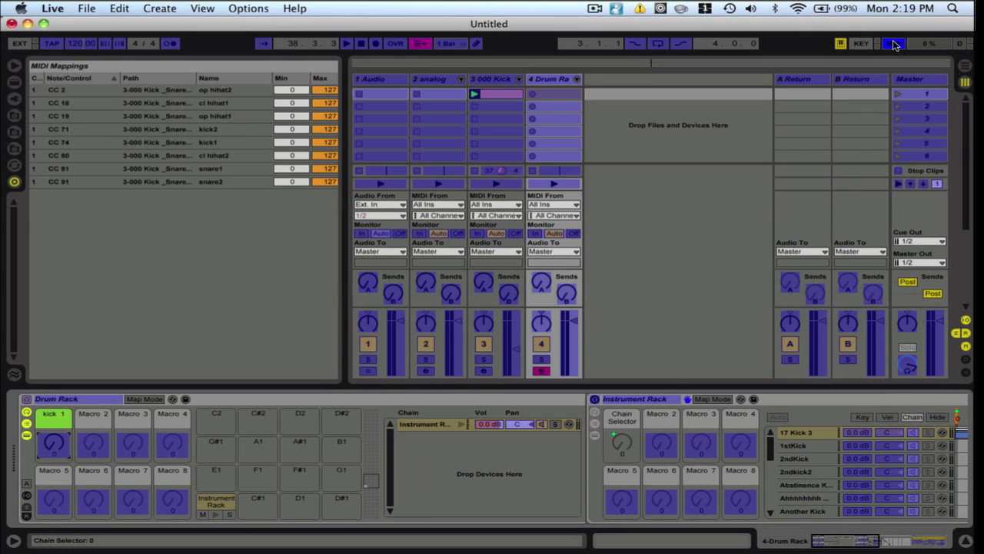
left_click(52, 418)
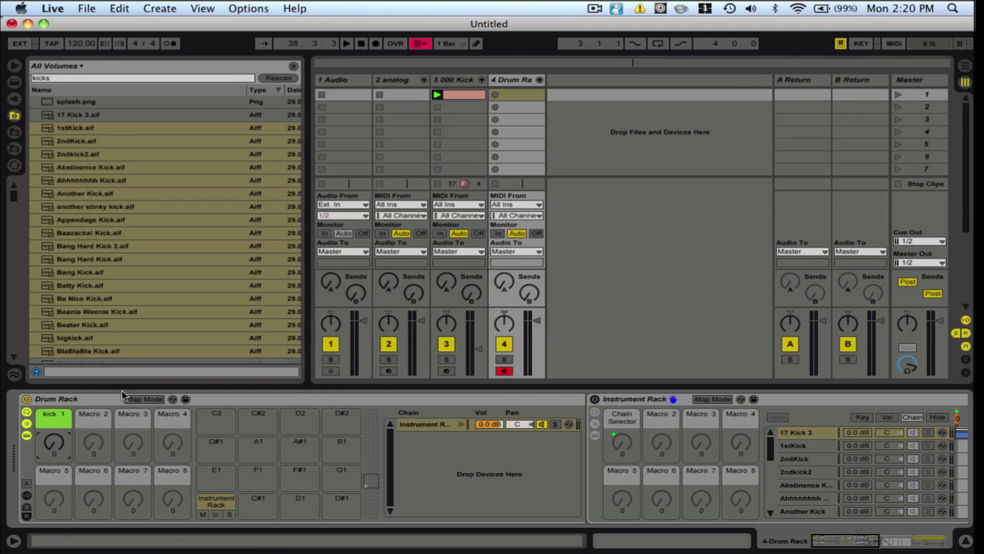
Step: Create a track 4 clip with C1 kick notes on beats 1, 2, 3 and 4, then launch it
left_click(893, 43)
double_click(518, 94)
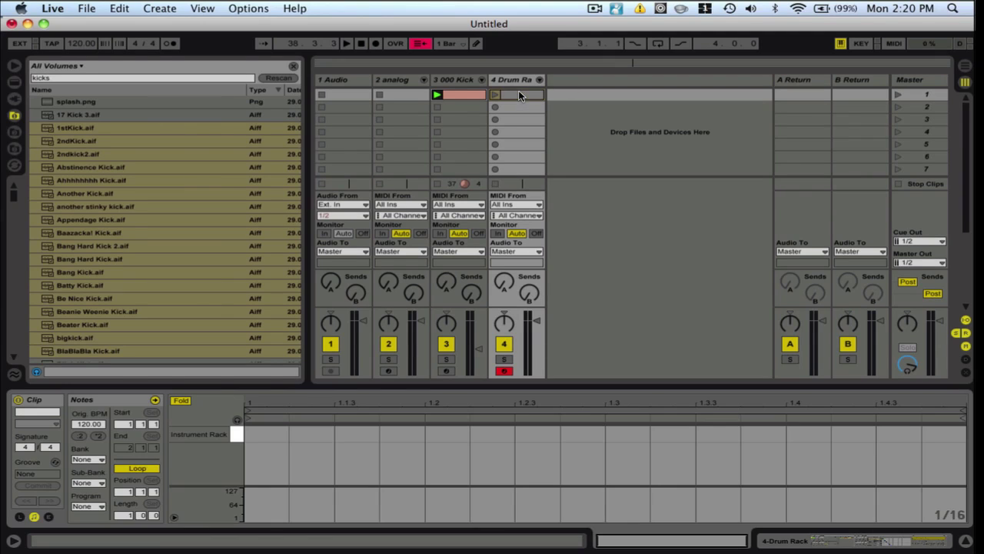
double_click(266, 435)
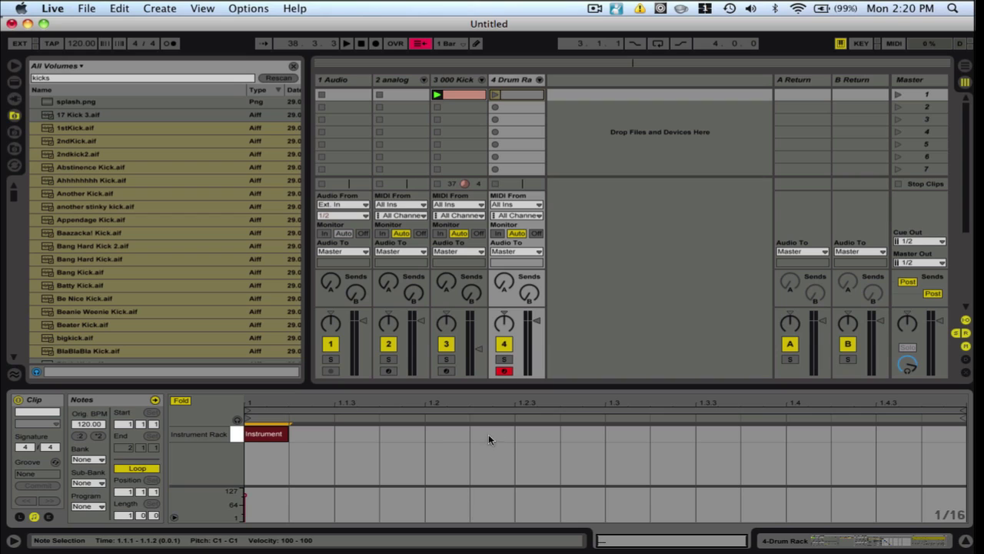
double_click(449, 433)
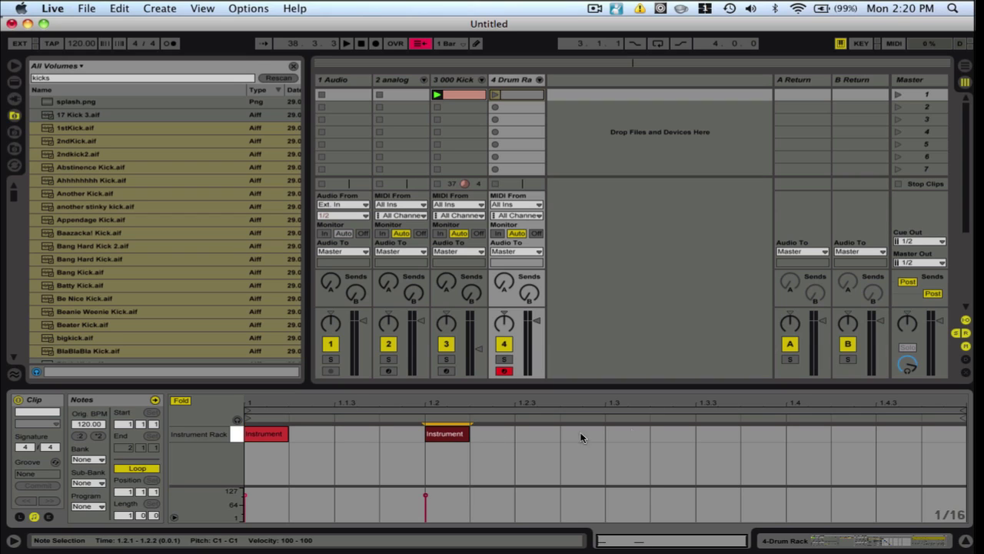
double_click(634, 433)
double_click(818, 436)
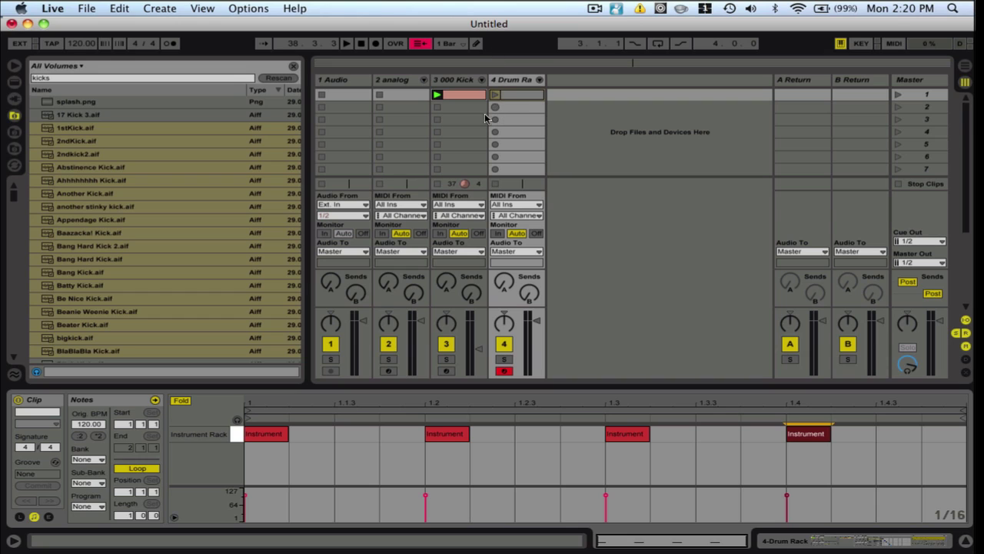
key("space")
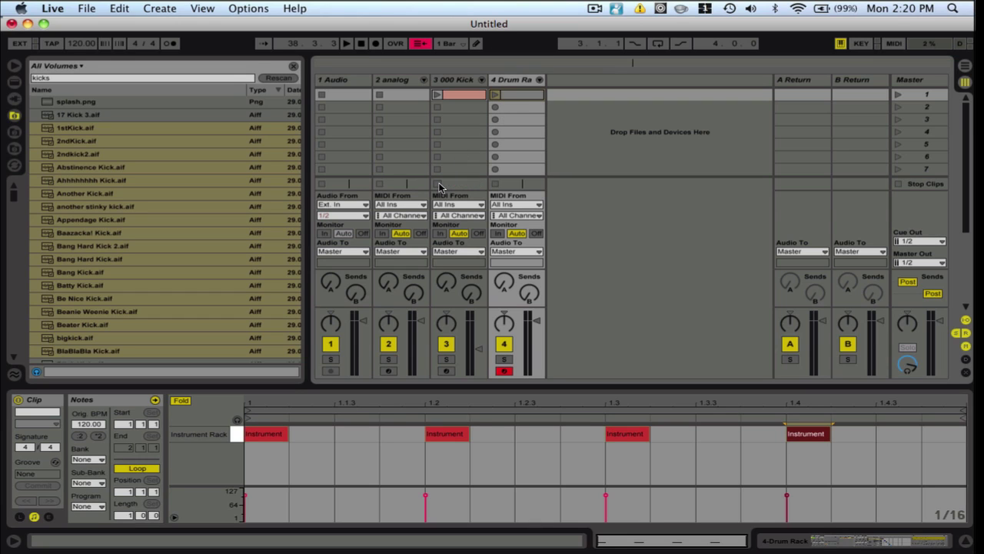
left_click(492, 91)
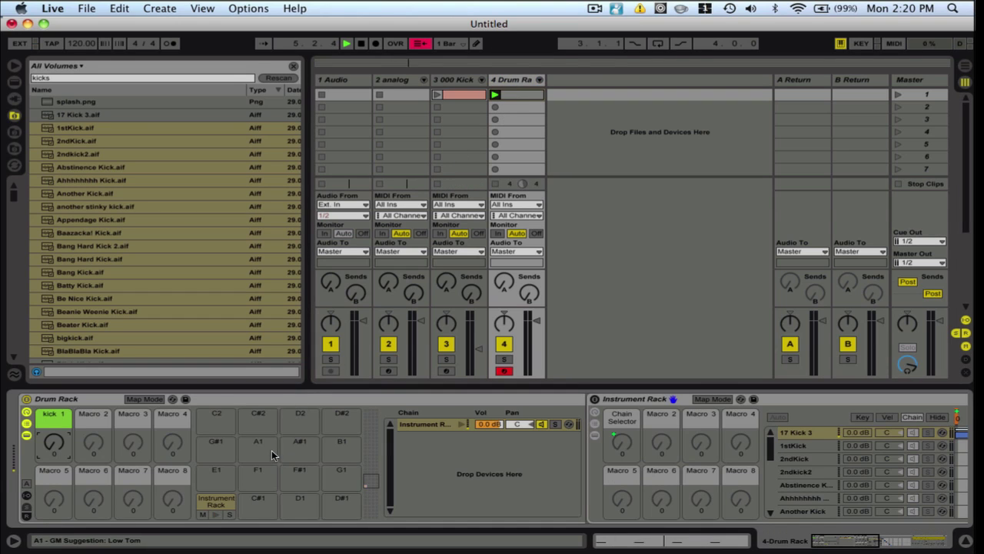
Step: Watch the Instrument Rack zones as kick 1 switches kicks, leaving it at 60, then stop
scroll(273, 450, "right", 3)
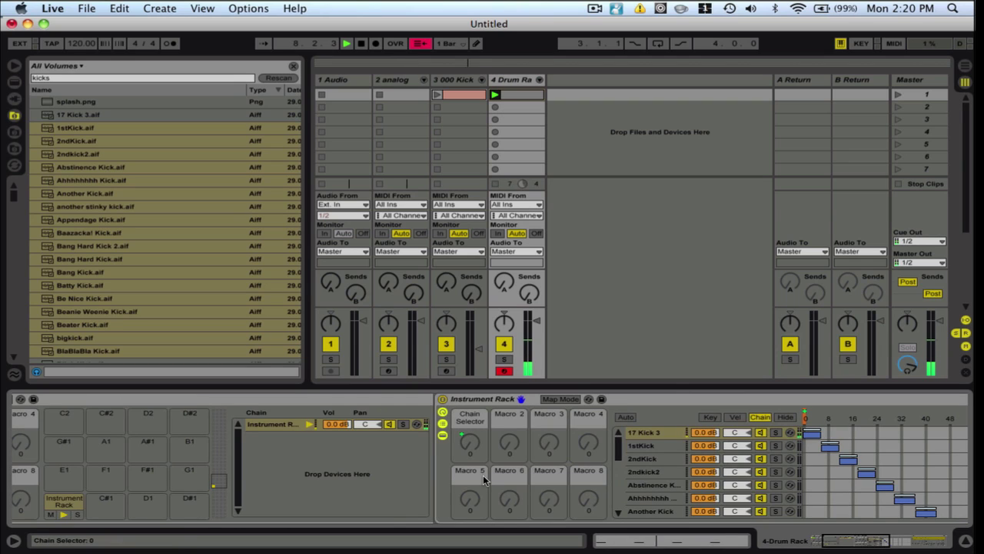
scroll(491, 474, "right", 2)
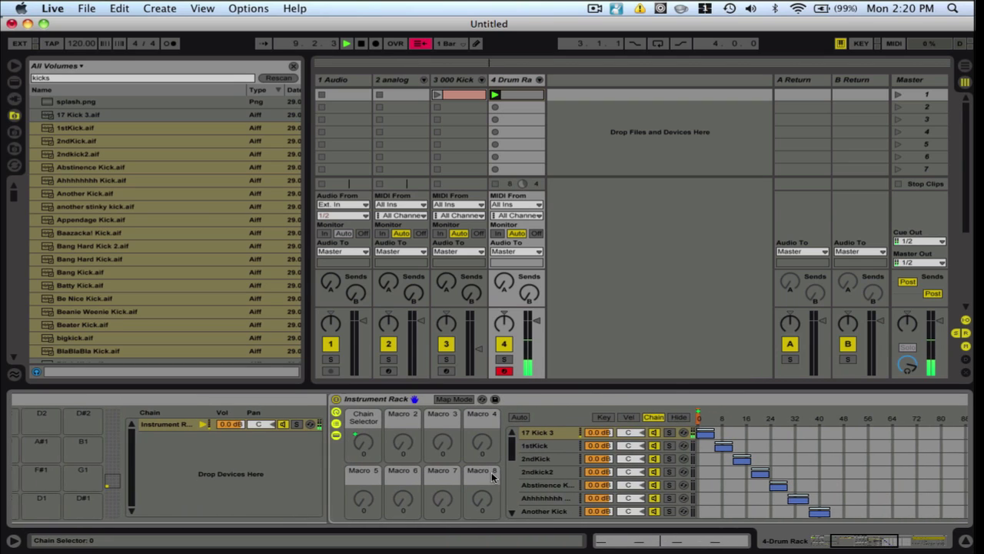
scroll(491, 475, "left", 1)
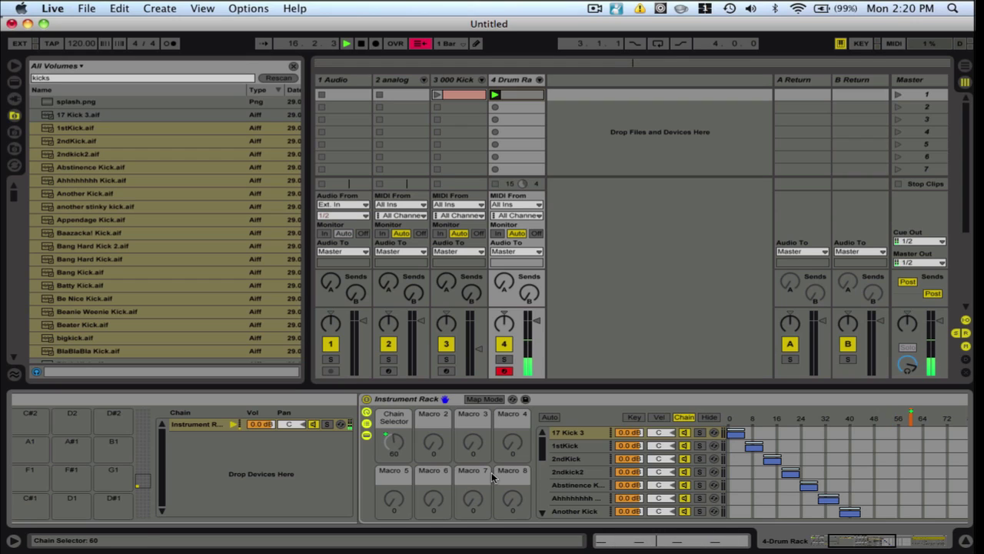
key("space")
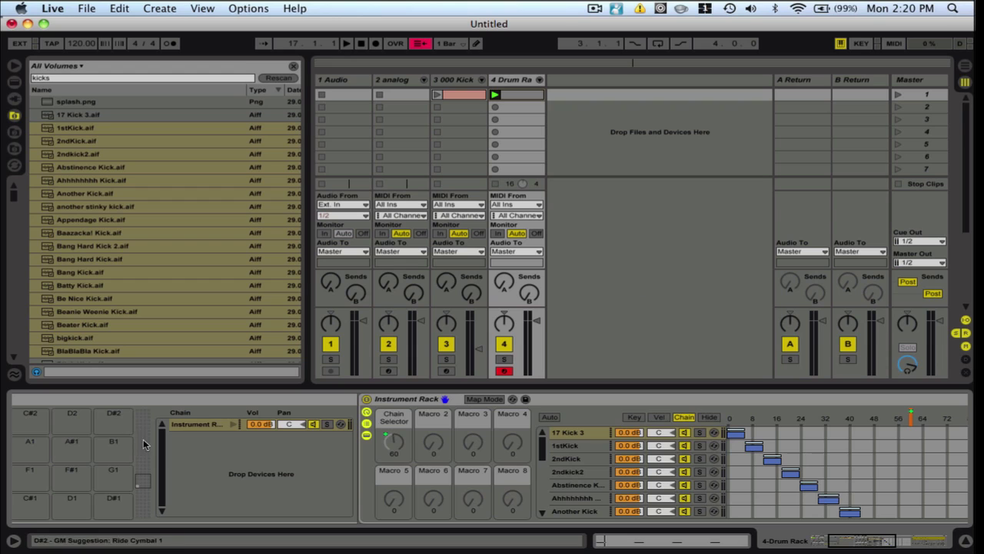
scroll(195, 507, "left", 5)
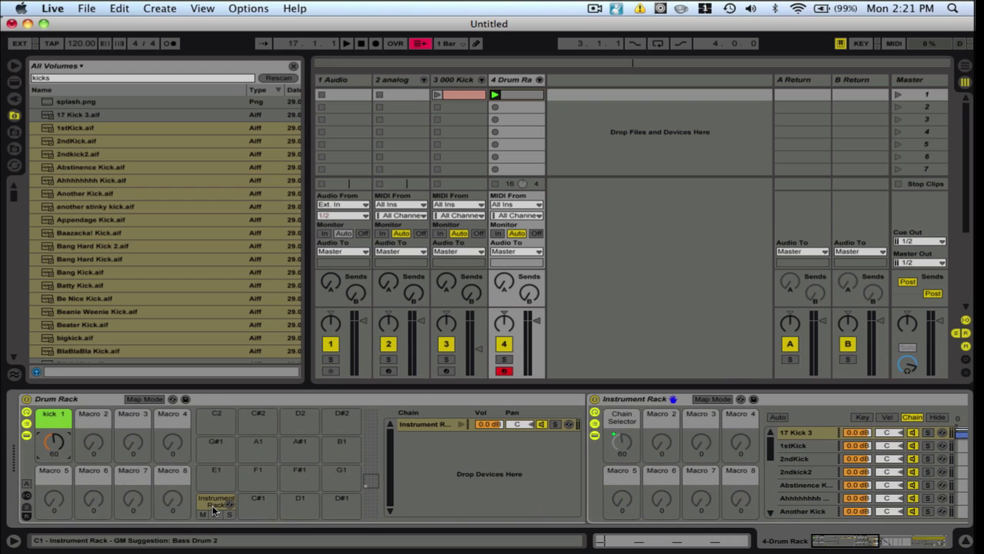